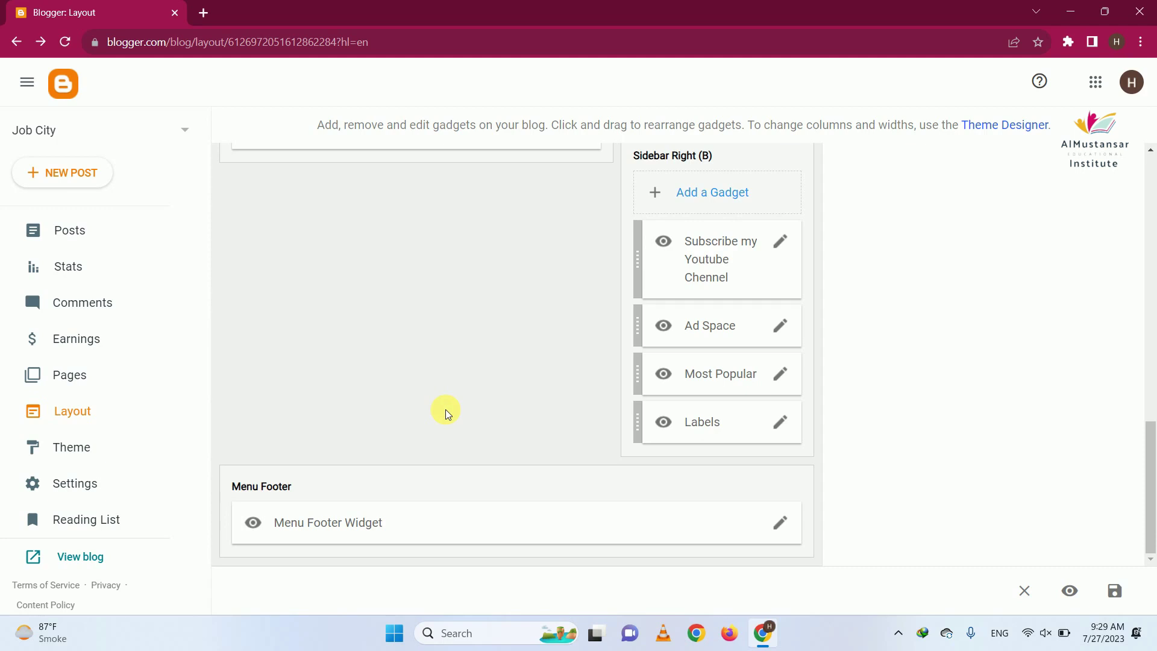
Open the Canva home page in a new browser tab.
left_click(203, 13)
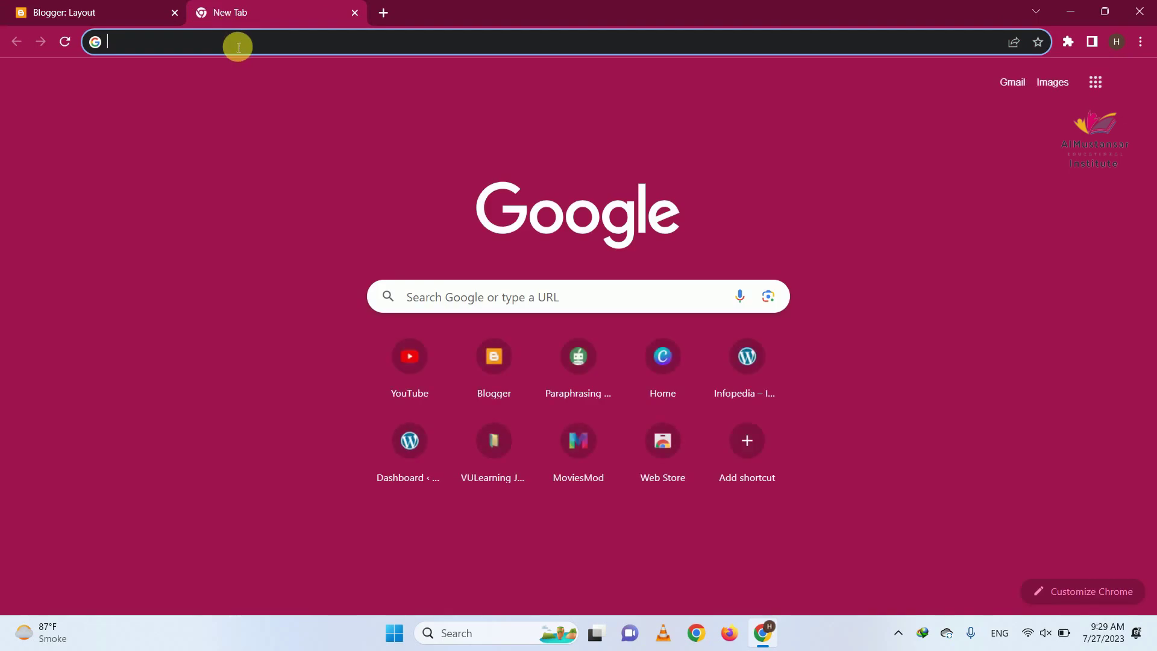
type("ca")
key("Return")
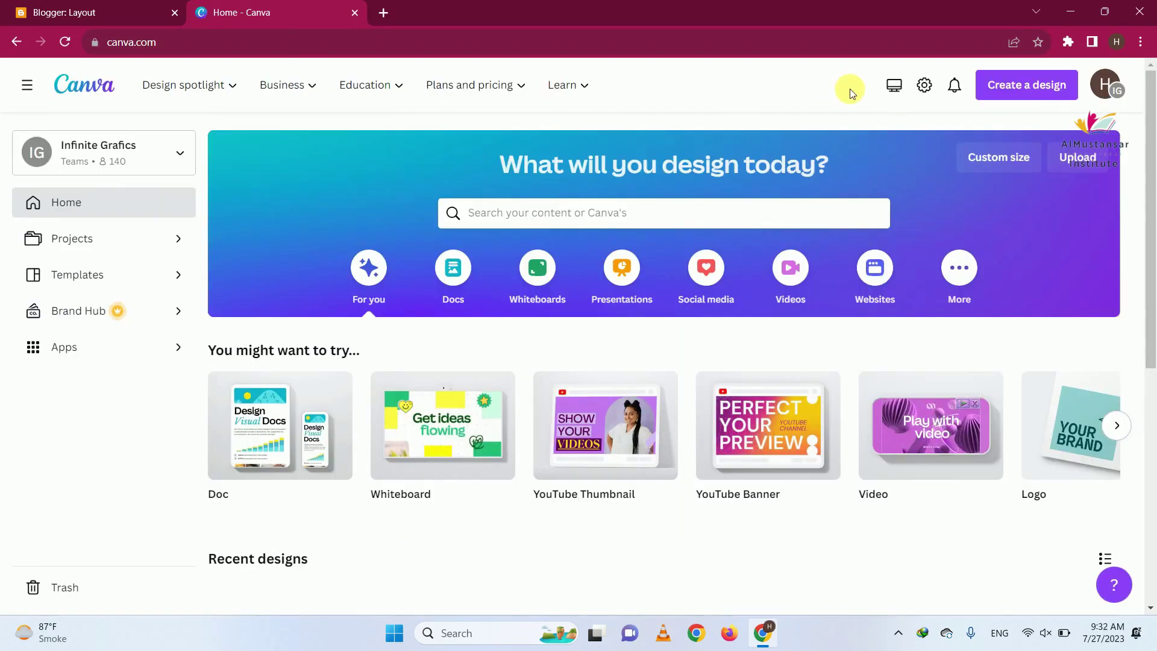
Create a new blank design in Canva using the standard Logo type.
left_click(1018, 88)
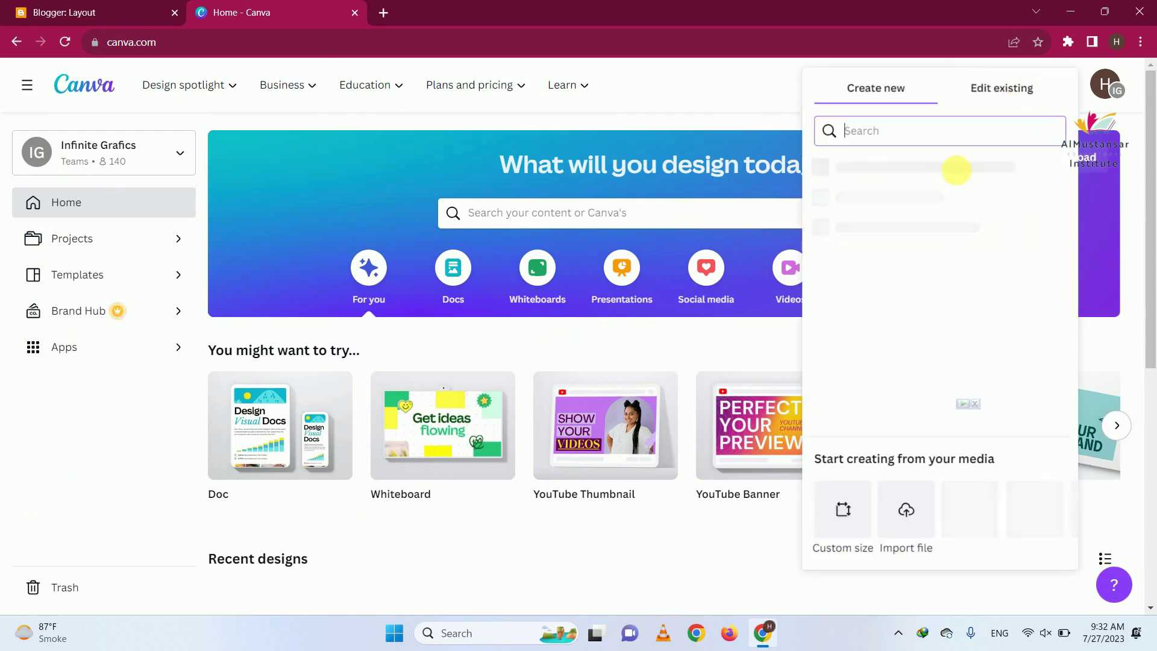
type("logo")
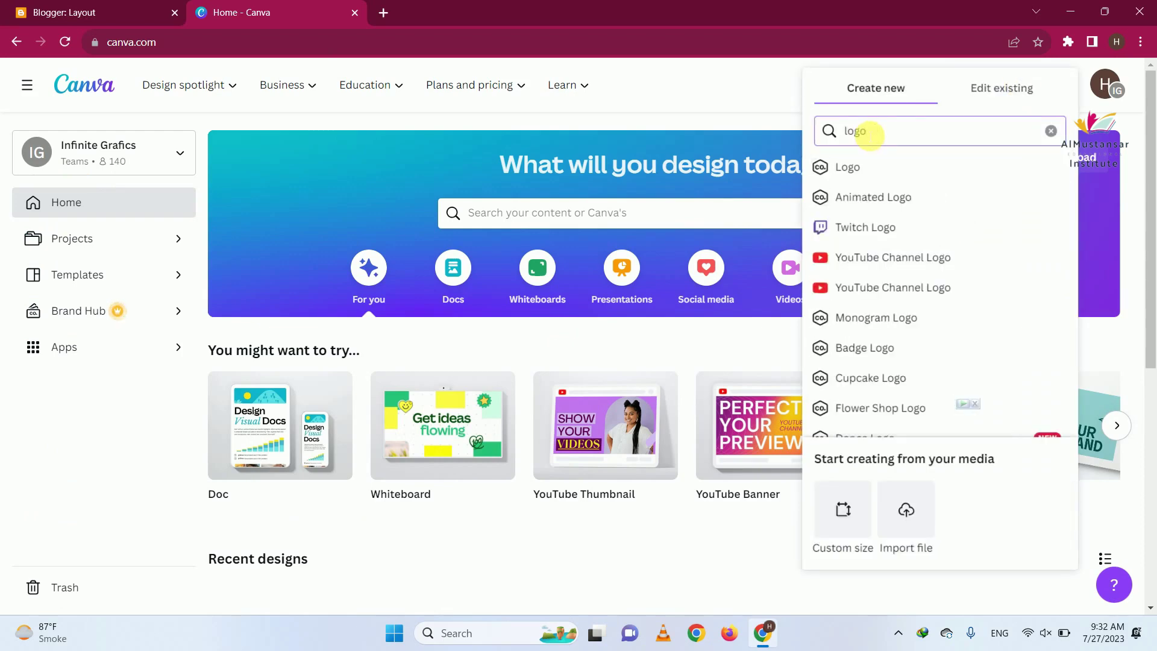
left_click(870, 172)
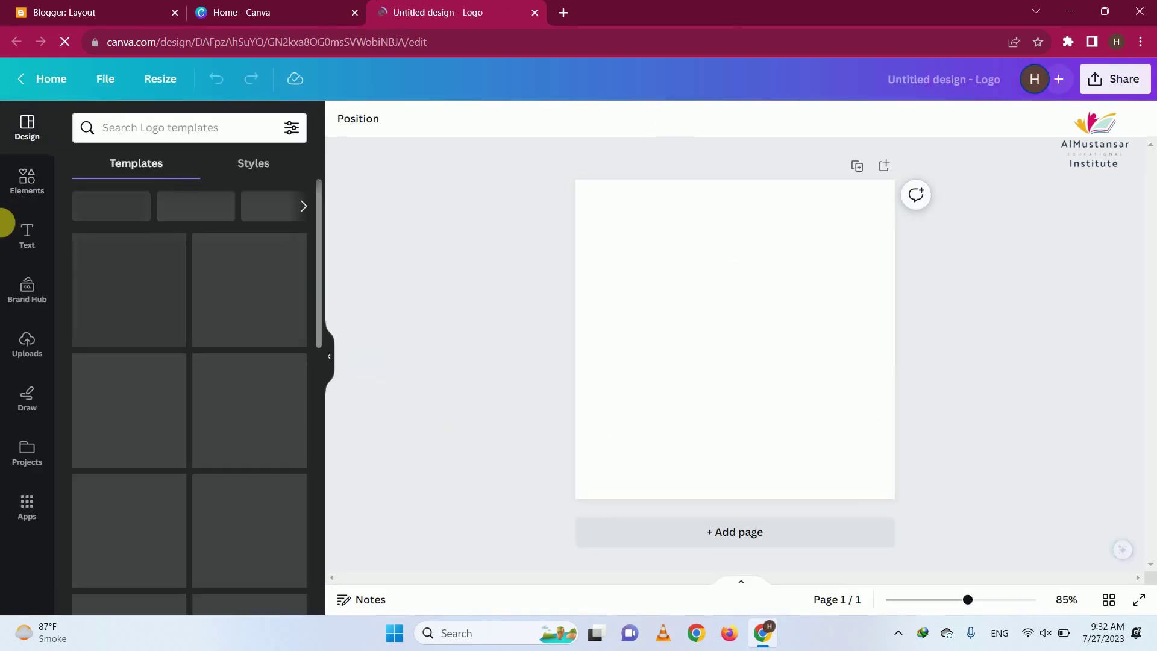
Browse the suggested logo templates for a suitable design.
left_click(245, 227)
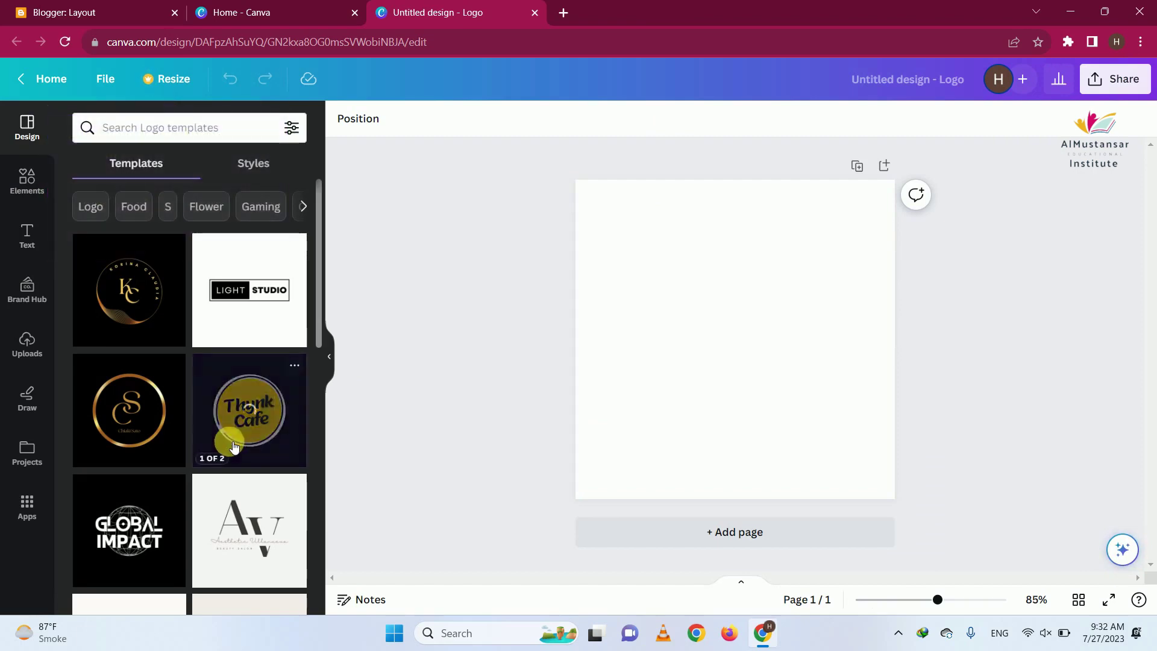
scroll(234, 446, "down", 4)
scroll(234, 446, "down", 4)
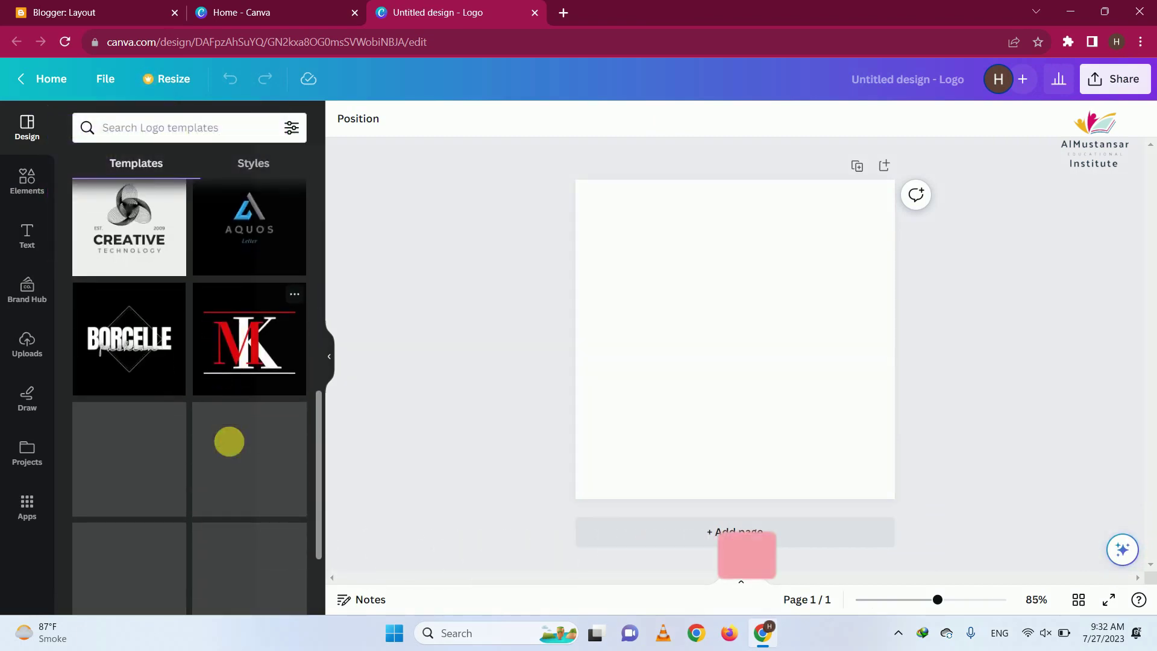
scroll(229, 442, "up", 5)
scroll(229, 441, "down", 10)
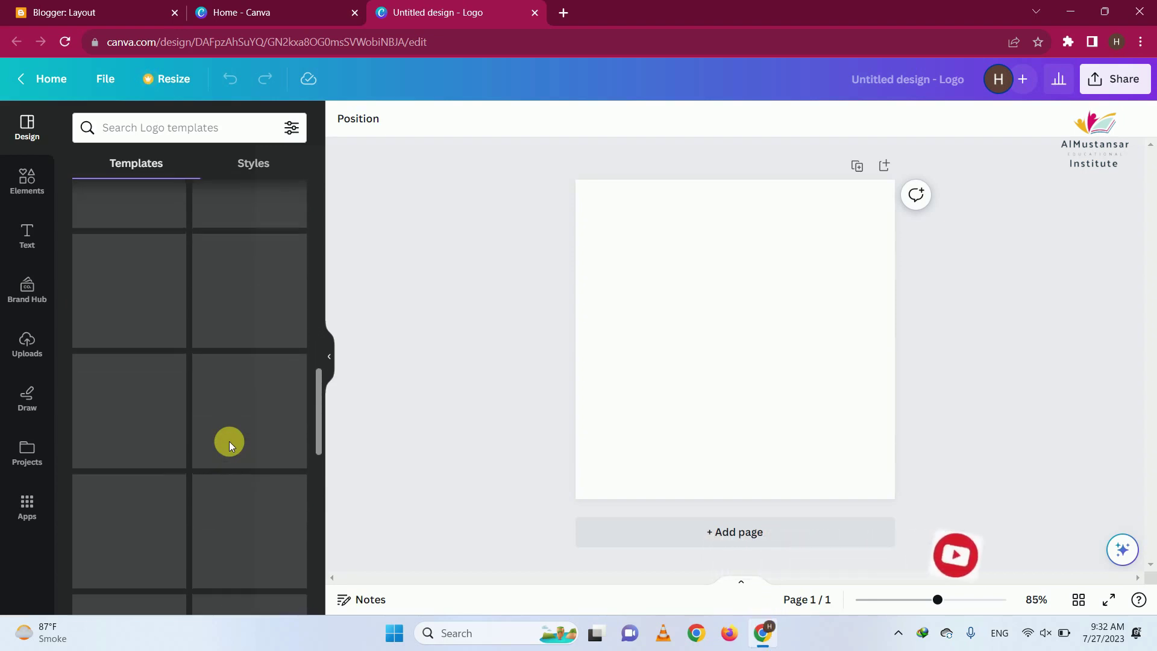
scroll(229, 441, "up", 3)
scroll(229, 441, "up", 4)
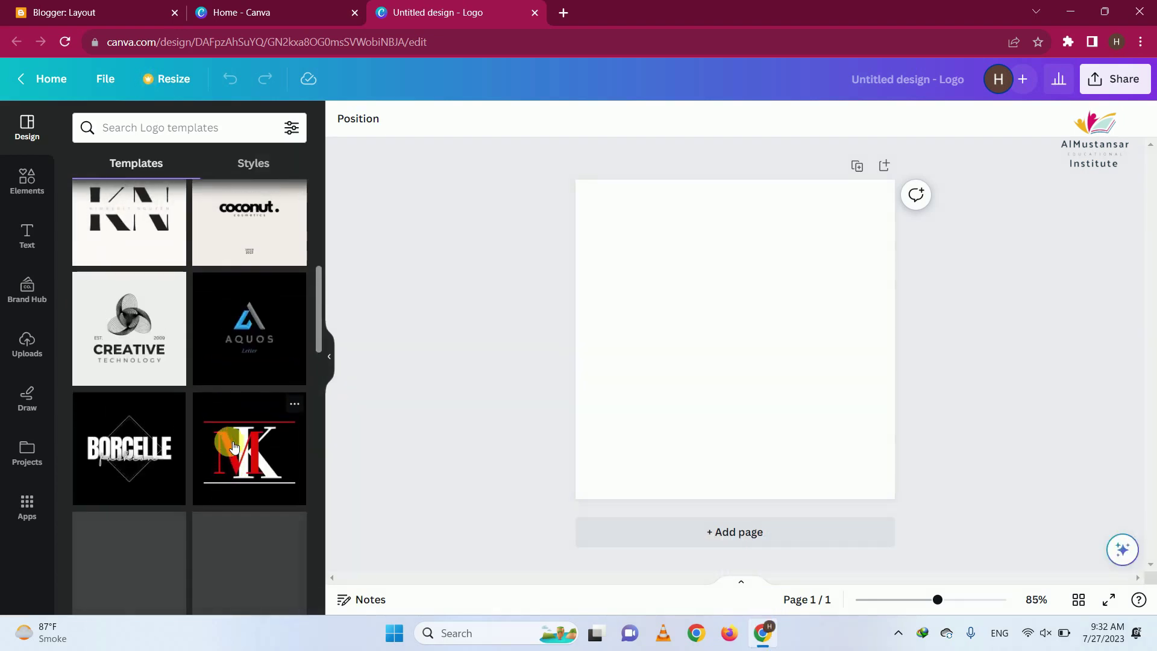
scroll(234, 446, "up", 5)
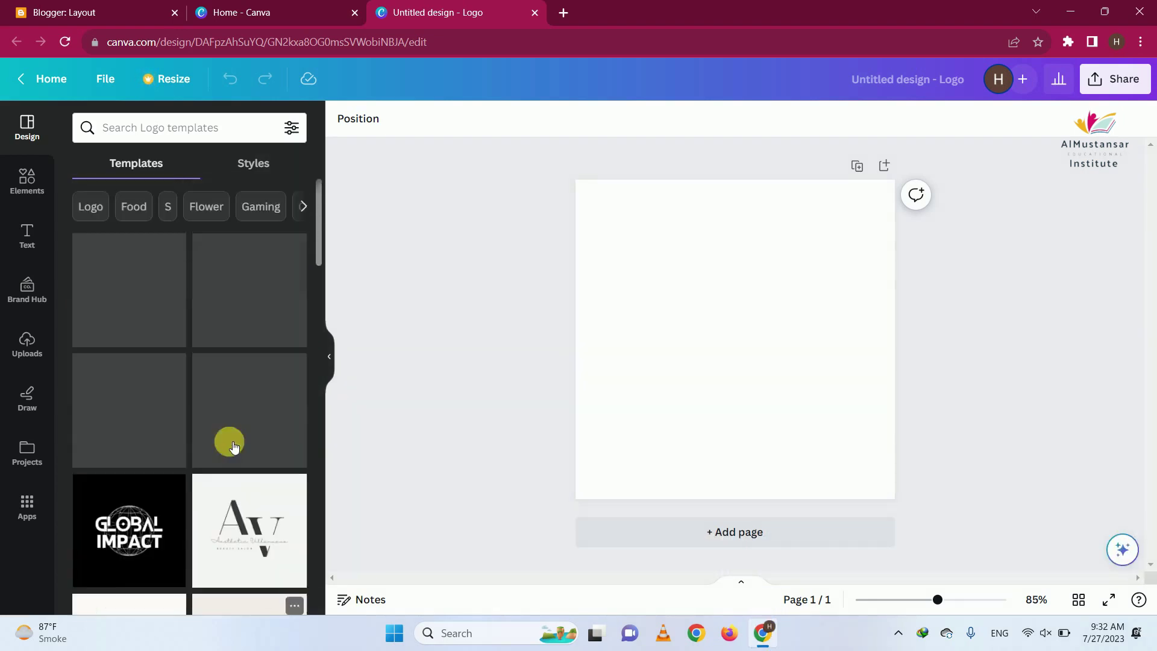
Search the logo templates for "job" and apply the blue minimalist Find Worker logo to the page.
left_click(133, 135)
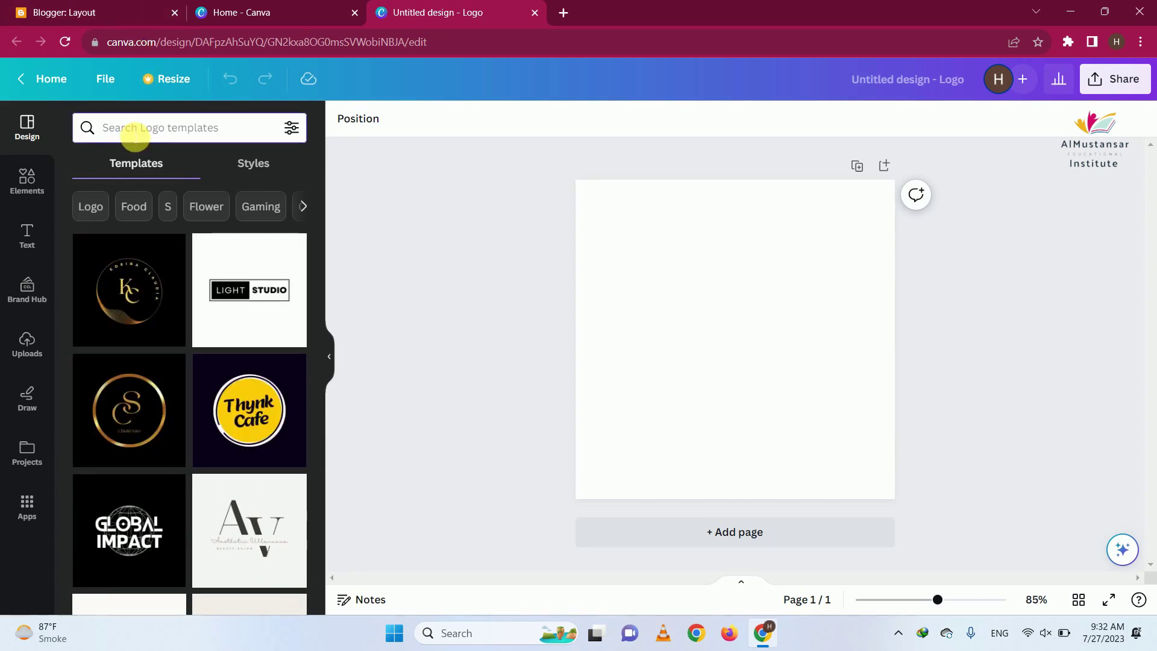
type("job")
key("Return")
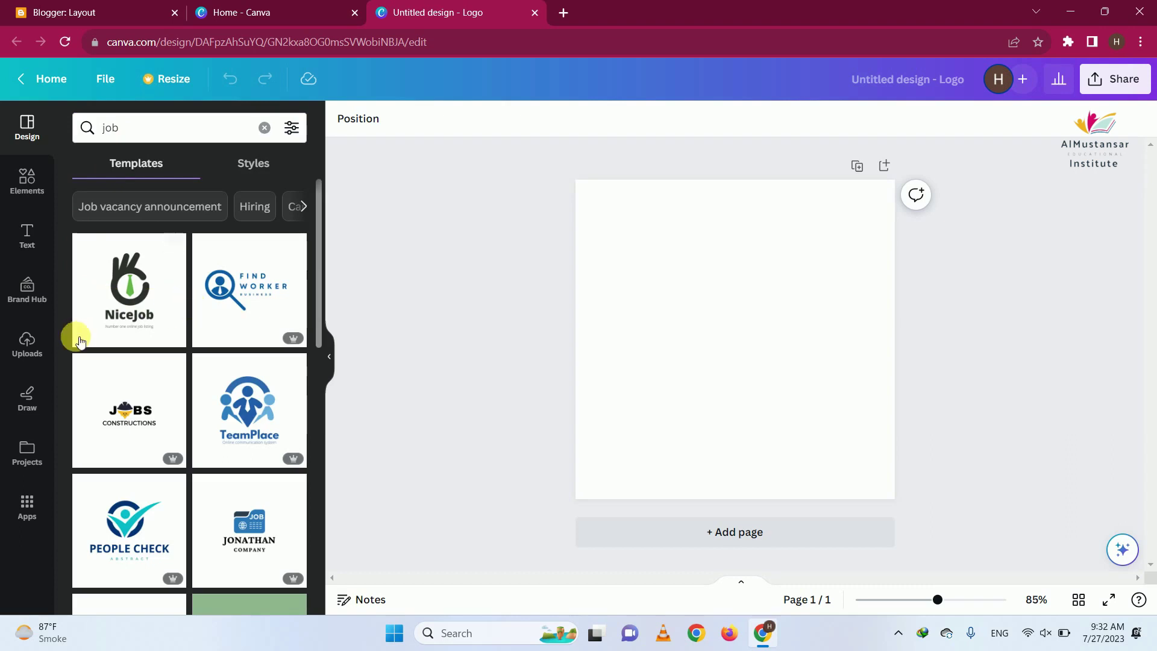
scroll(230, 450, "down", 3)
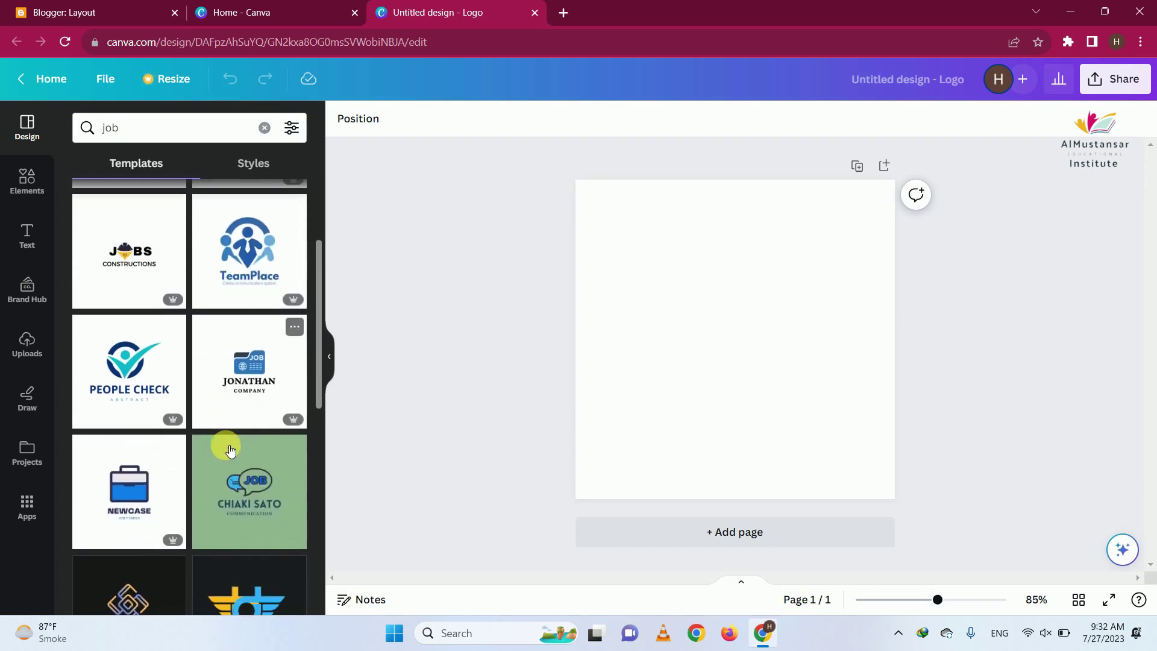
scroll(199, 244, "up", 3)
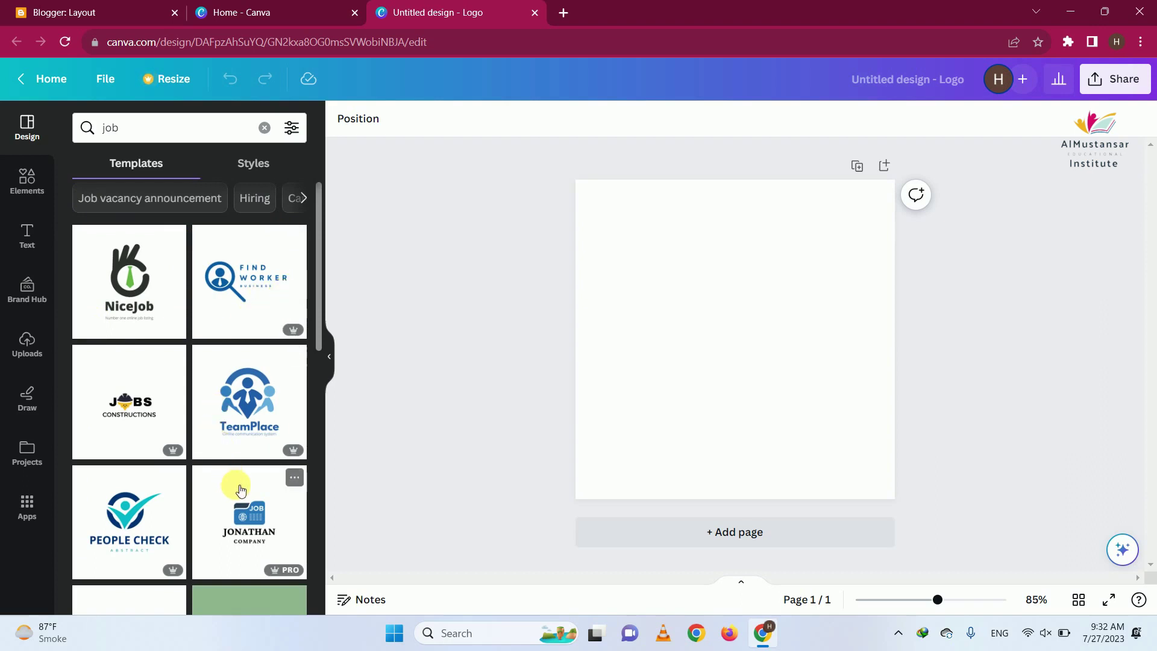
scroll(242, 491, "down", 1)
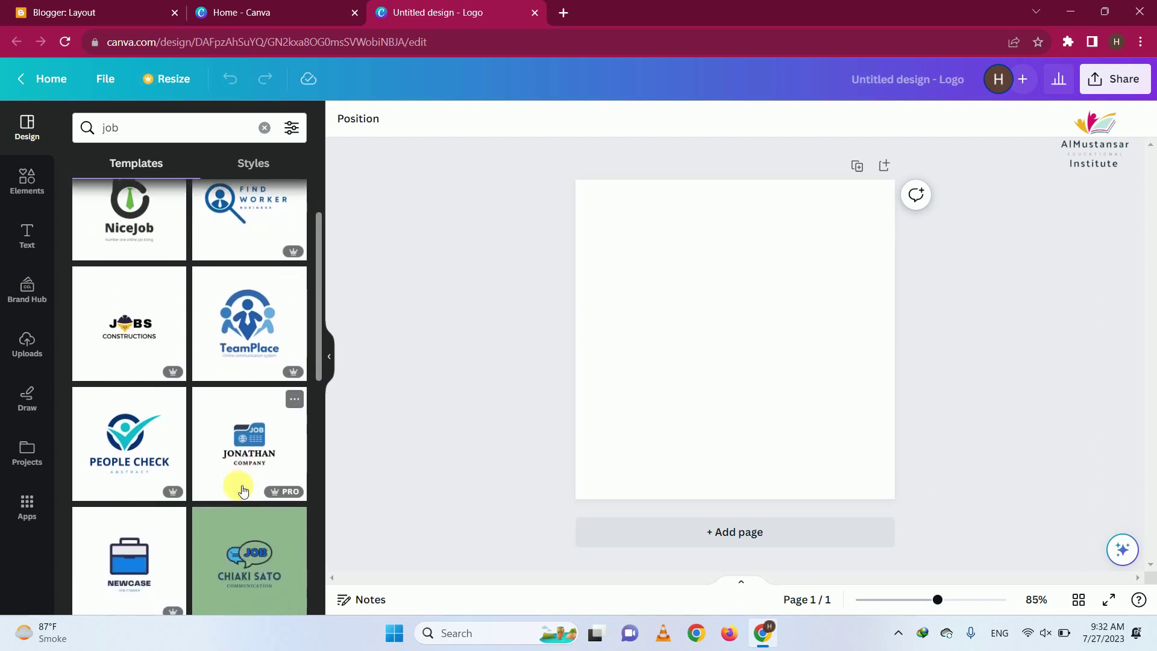
scroll(243, 492, "up", 1)
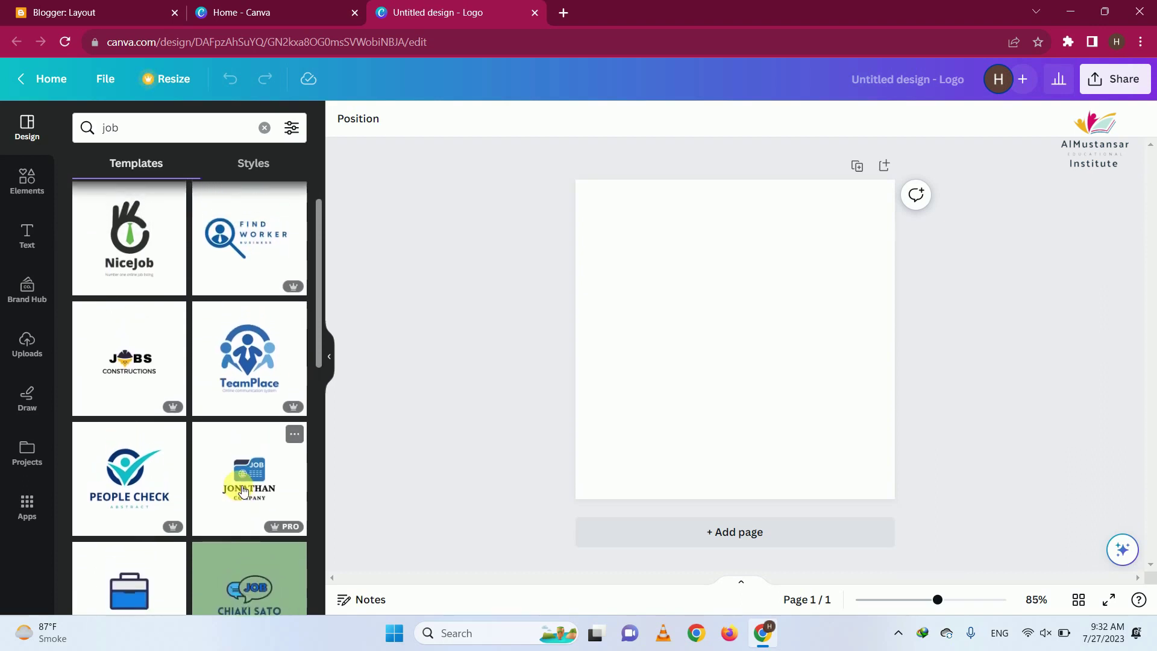
left_click(215, 263)
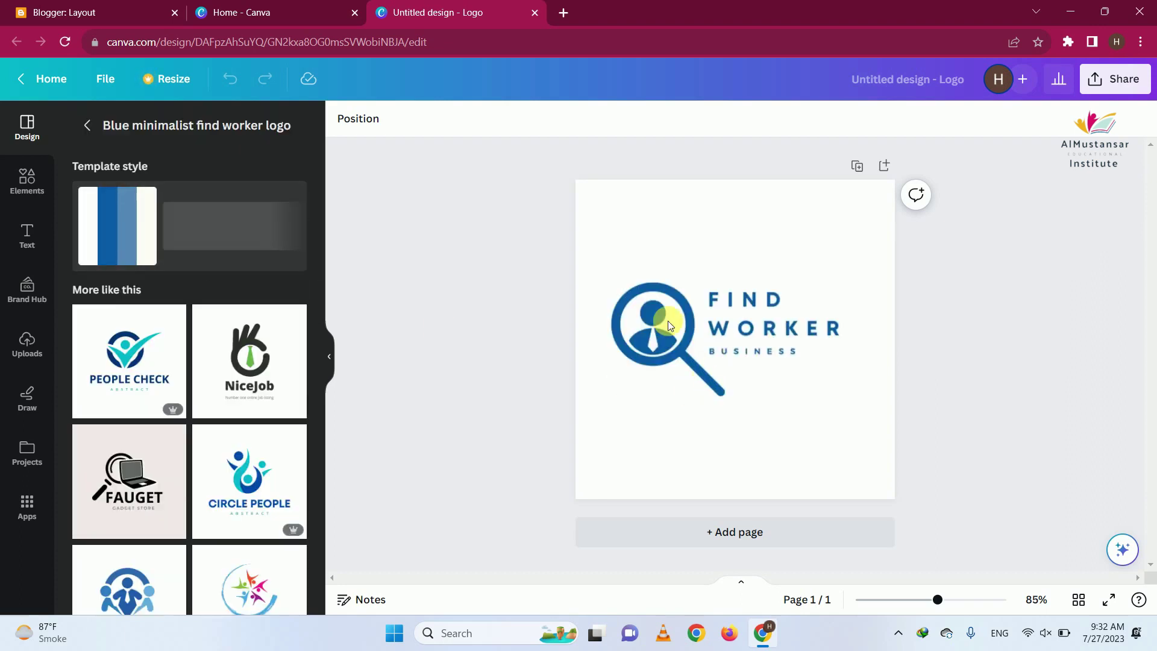
Replace the FIND WORKER heading text in the logo with "Jobcity".
left_click(744, 299)
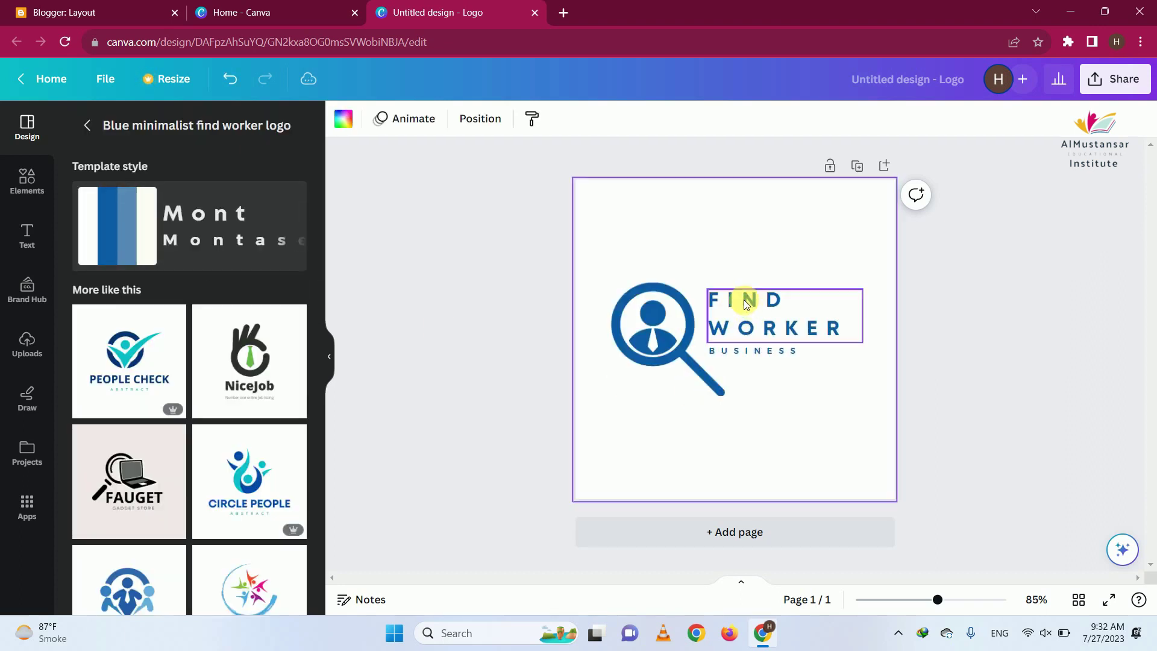
left_click(747, 302)
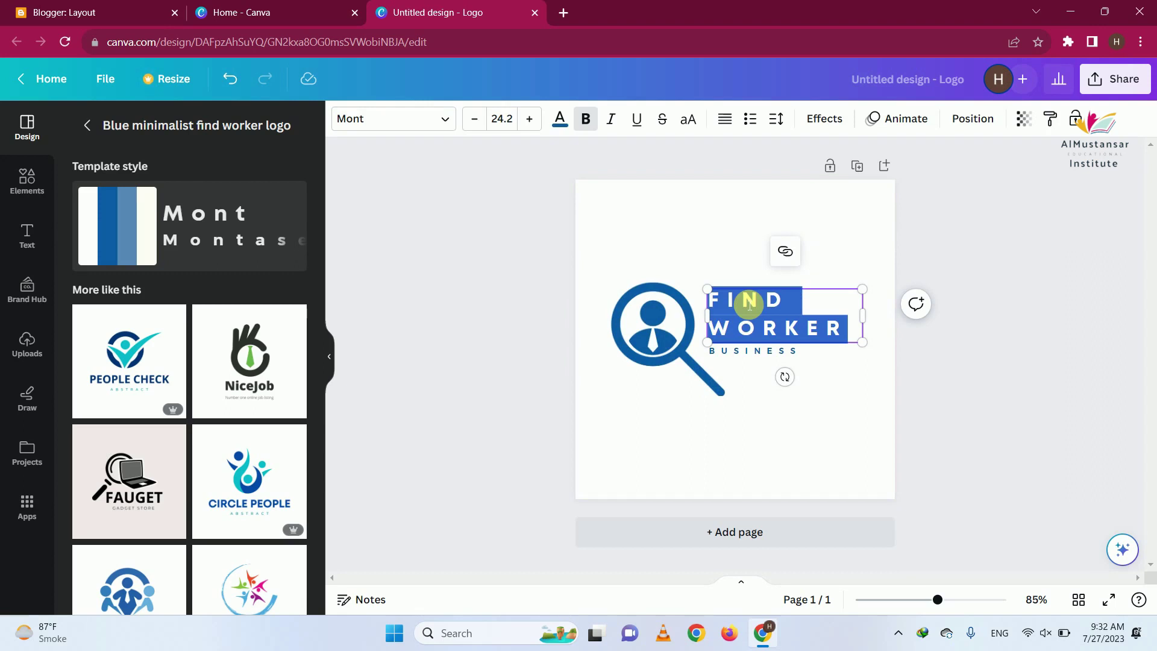
type("Jobcity")
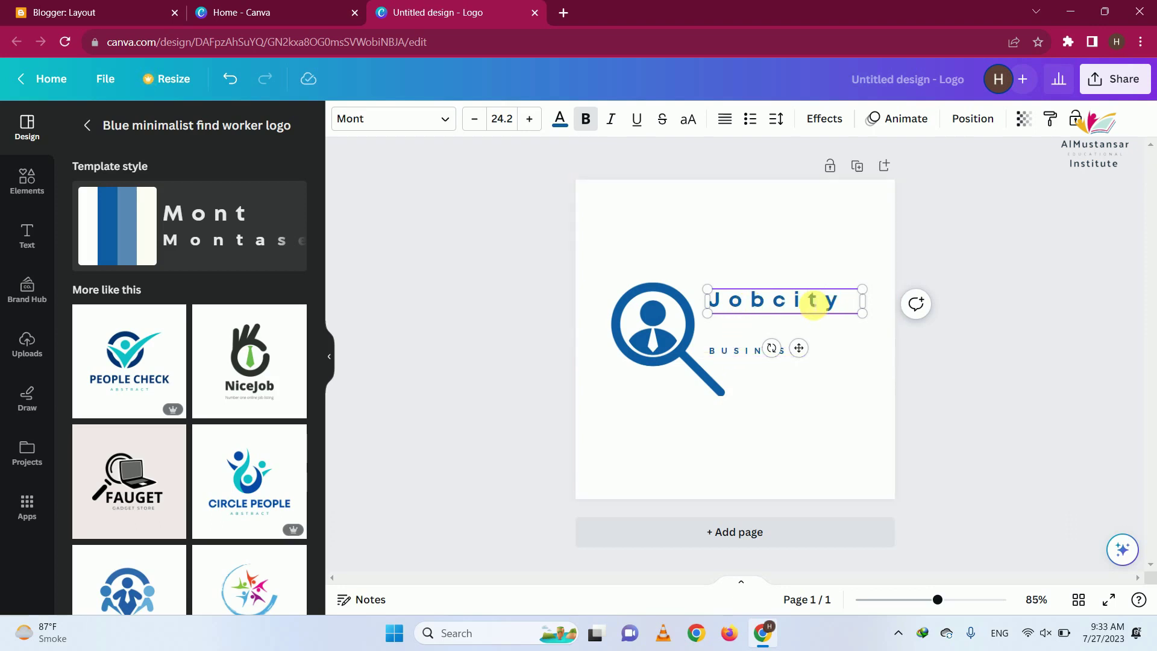
Delete the BUSINESS subtitle and move the Jobcity text slightly down and closer to the magnifying glass.
left_click(745, 350)
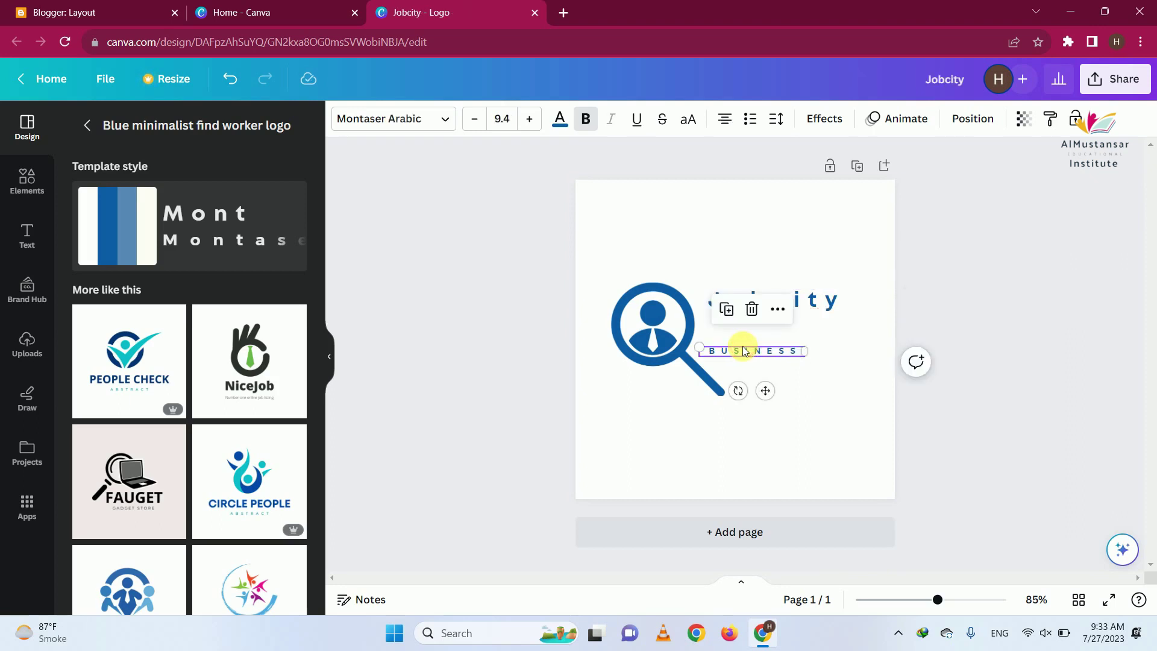
key("Delete")
left_click(741, 307)
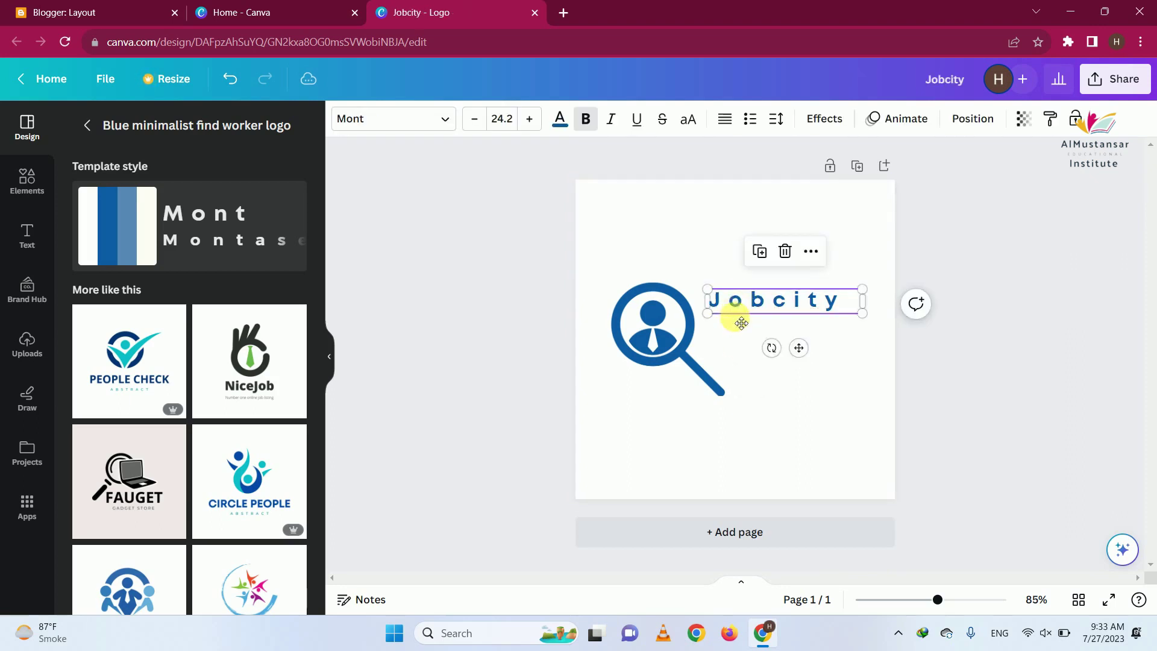
left_click_drag(742, 323, 731, 319)
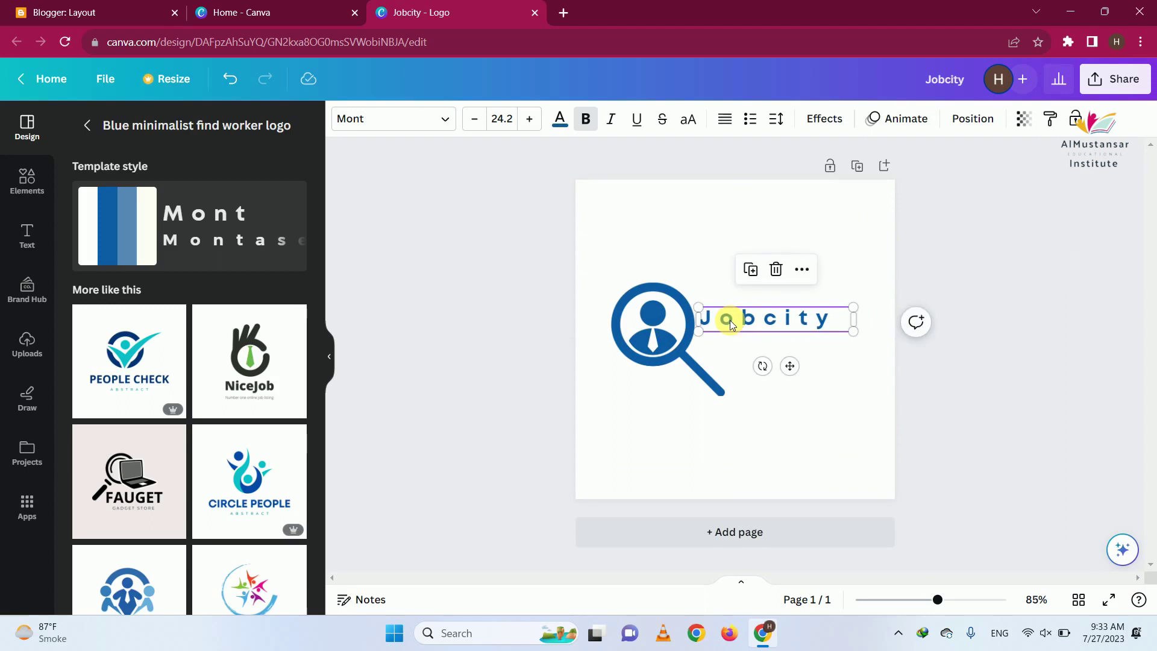
left_click(952, 387)
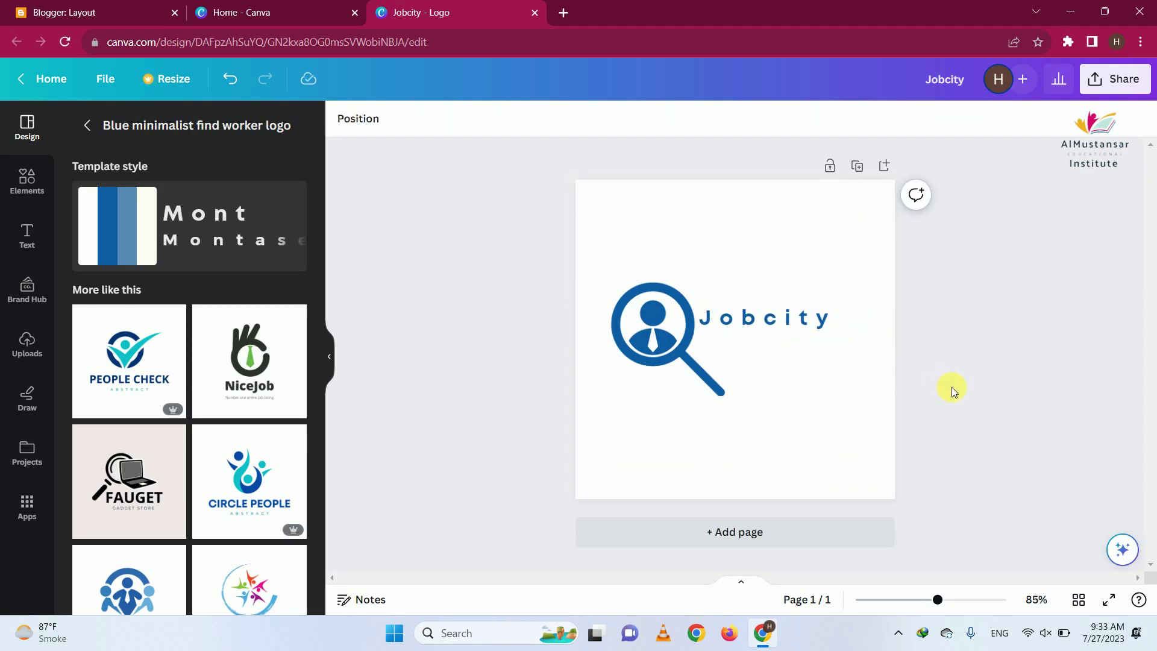
Download the Jobcity logo as a PNG with a transparent background.
left_click(1119, 91)
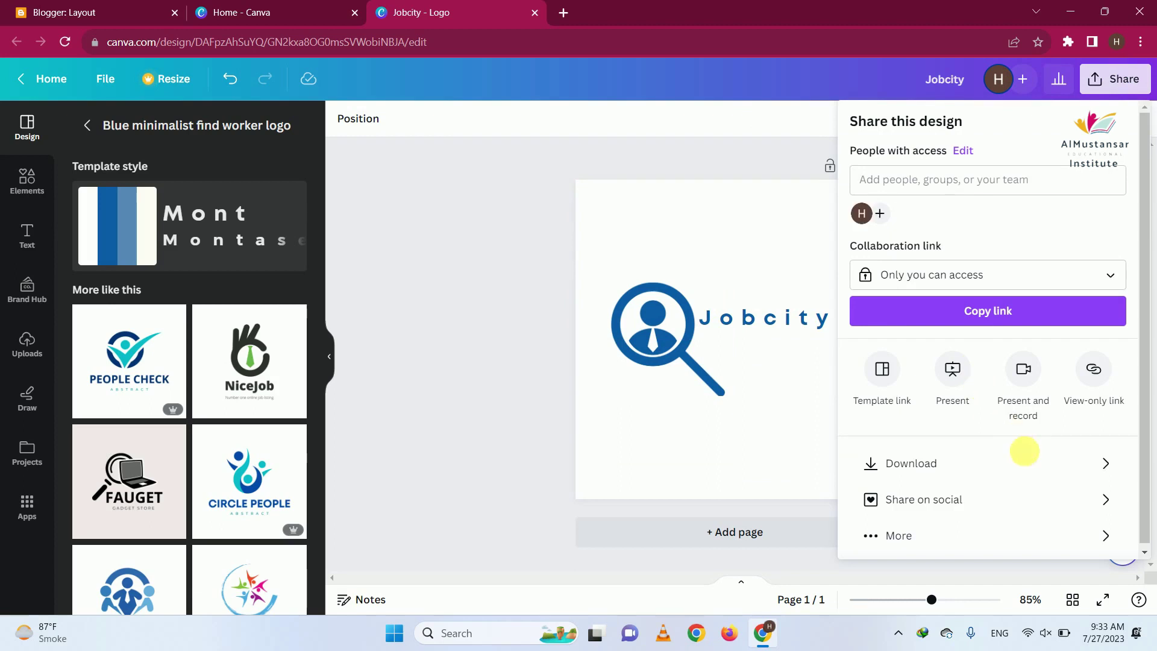
left_click(1026, 464)
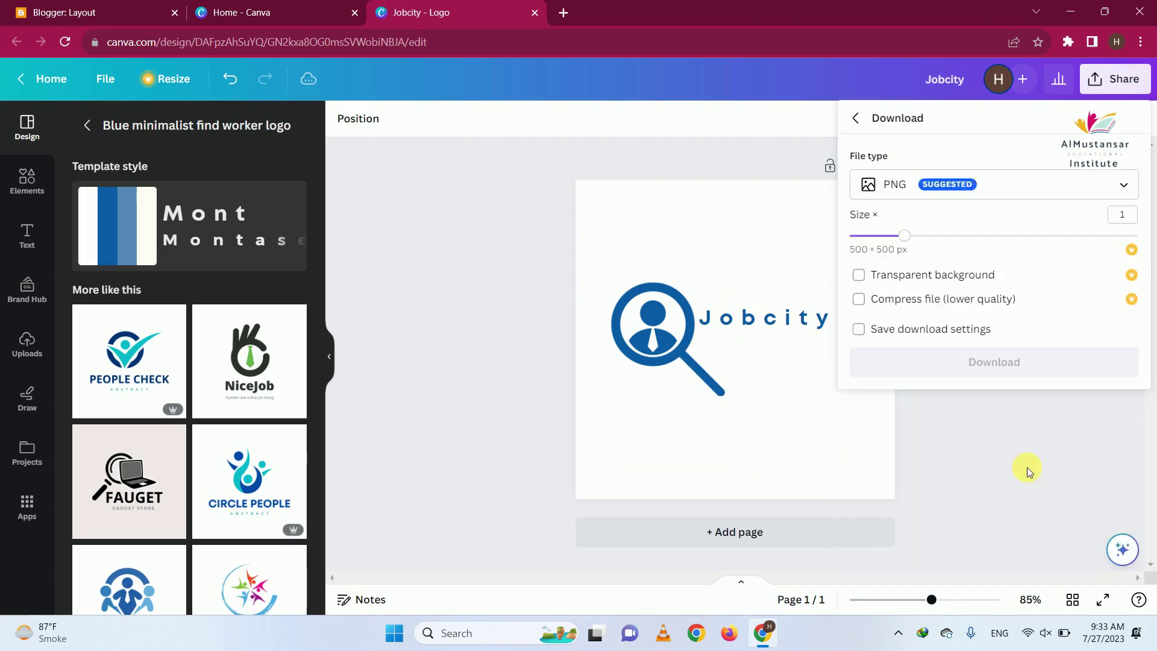
left_click(907, 274)
left_click(1019, 371)
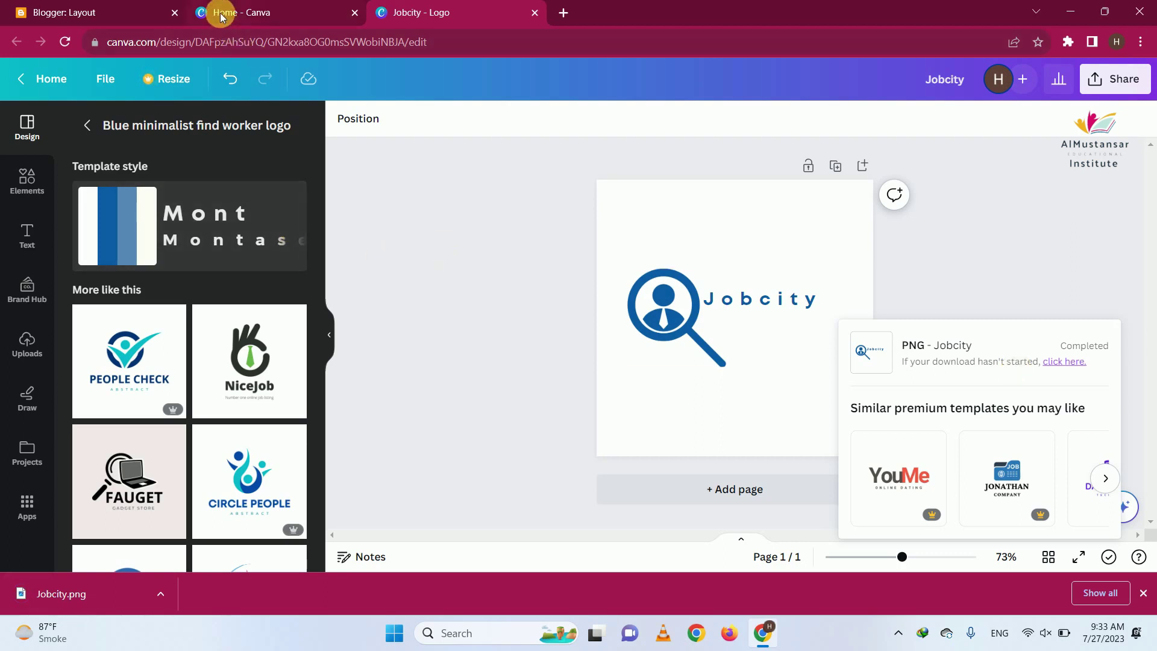
Switch back to Blogger's Layout page and view the live blog to examine its header logo.
left_click(104, 7)
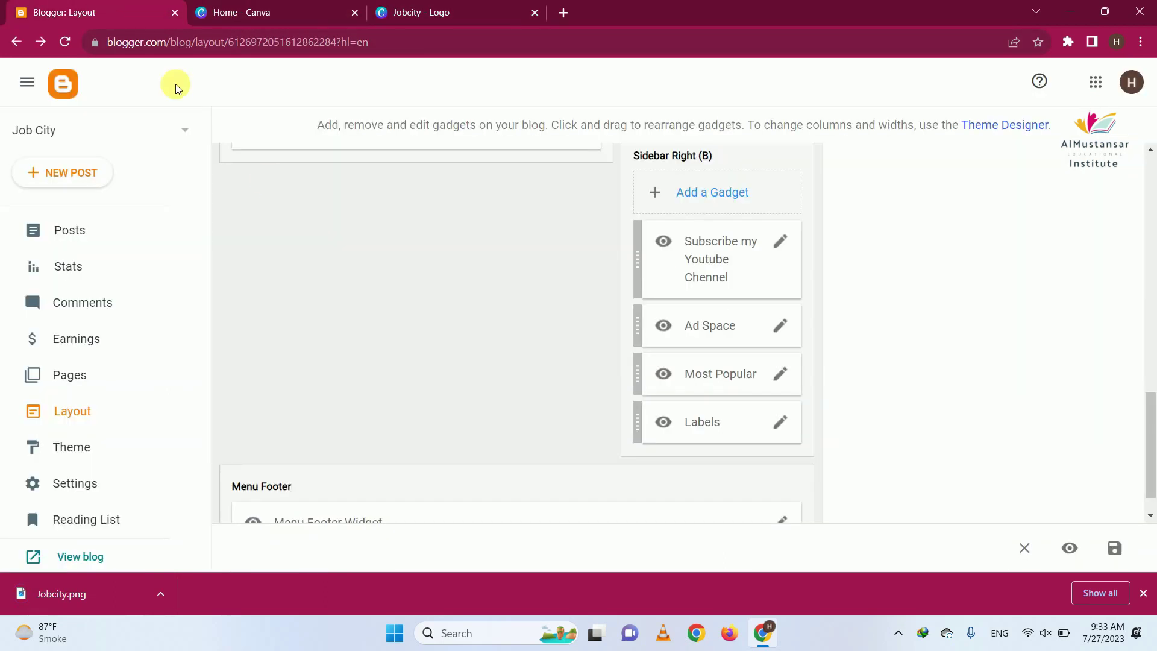
scroll(402, 339, "up", 4)
scroll(403, 340, "up", 2)
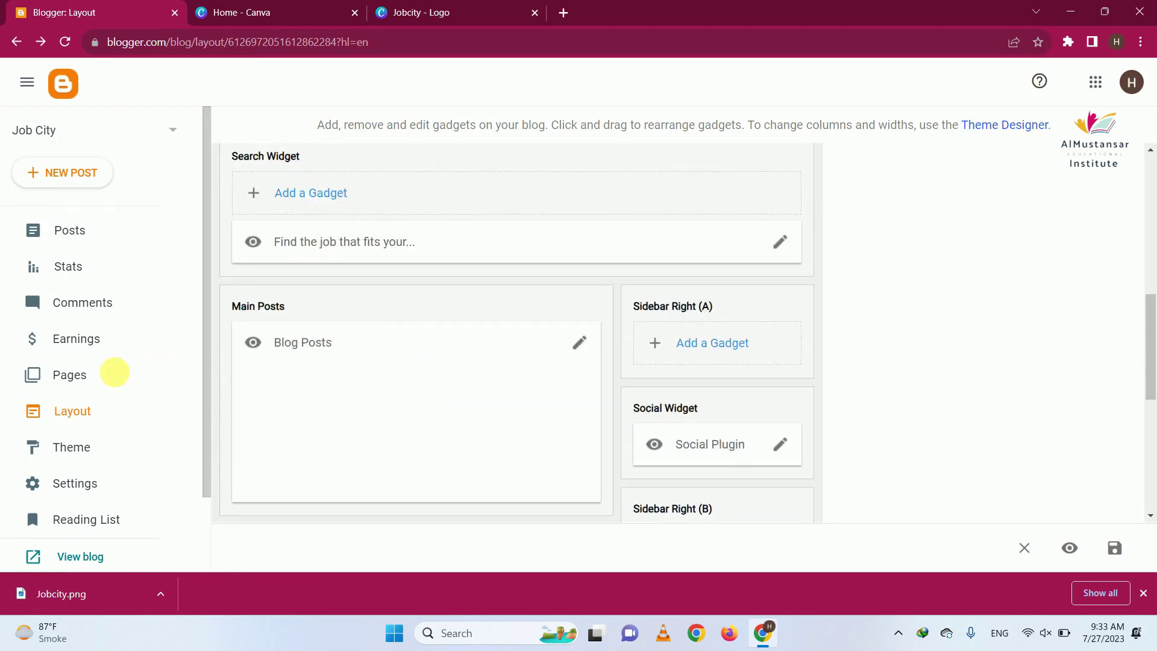
left_click(66, 414)
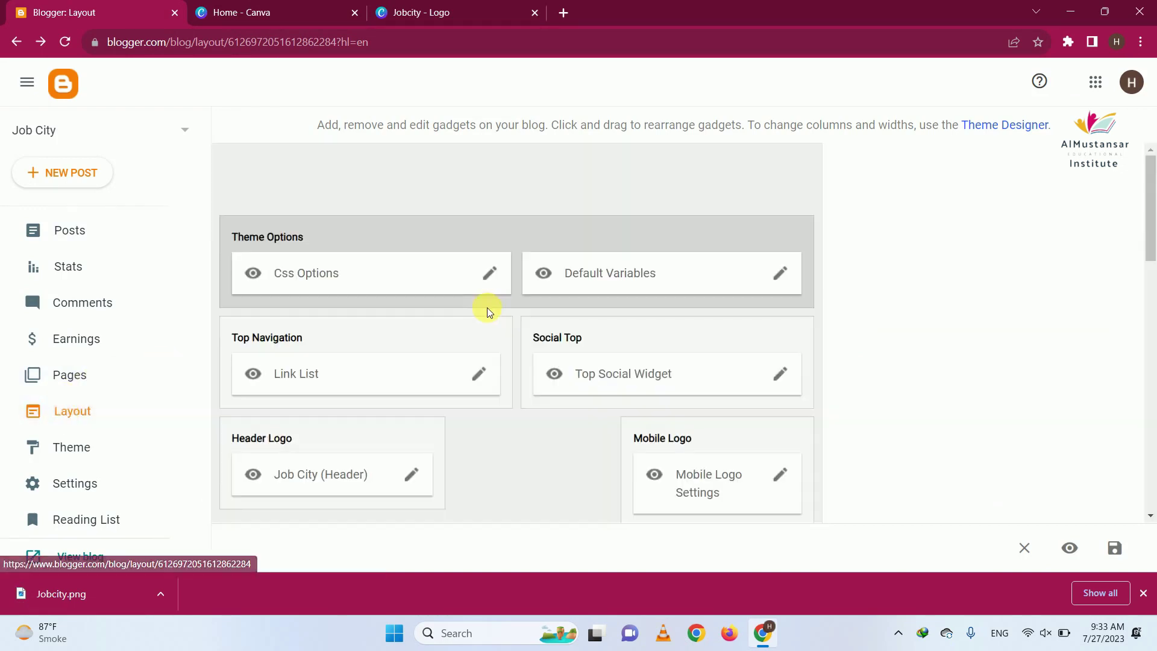
scroll(483, 307, "down", 1)
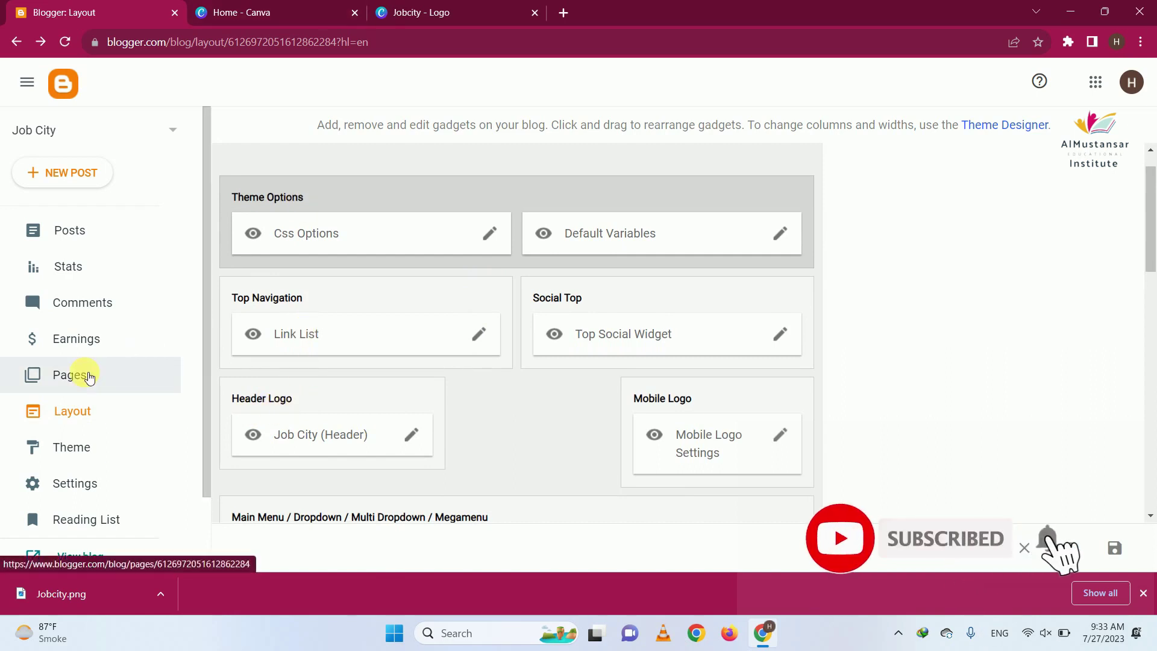
scroll(77, 458, "down", 2)
left_click(77, 470)
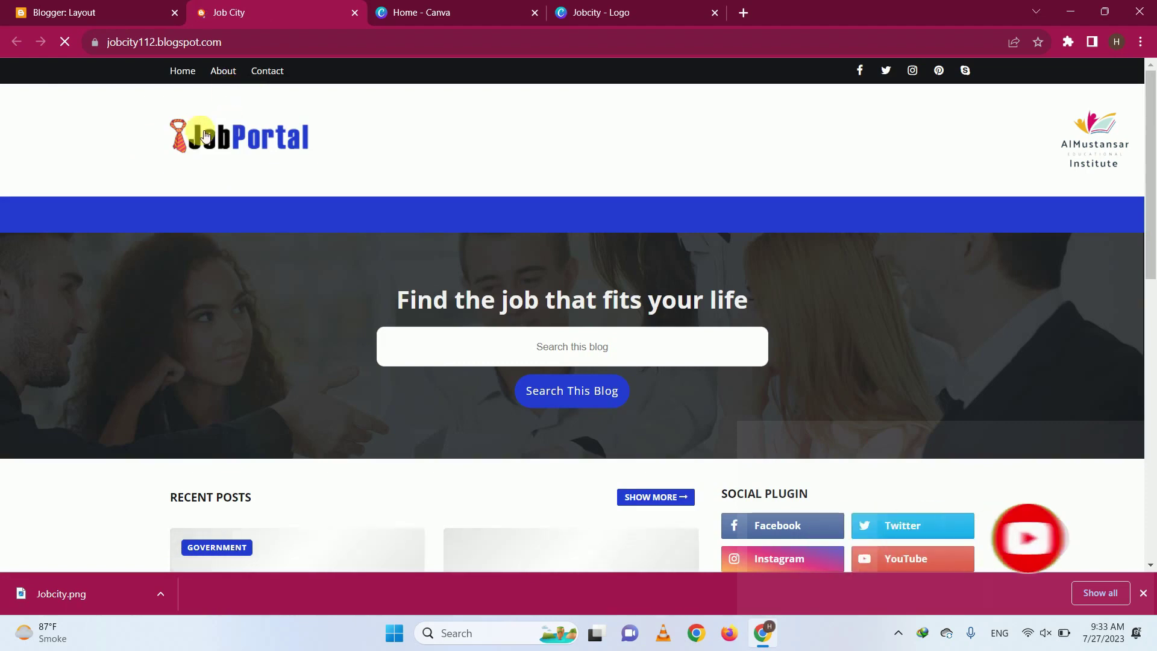
Open the Job City (Header) widget's settings in Blogger's Layout page and set its image source to Upload image from computer.
left_click(104, 7)
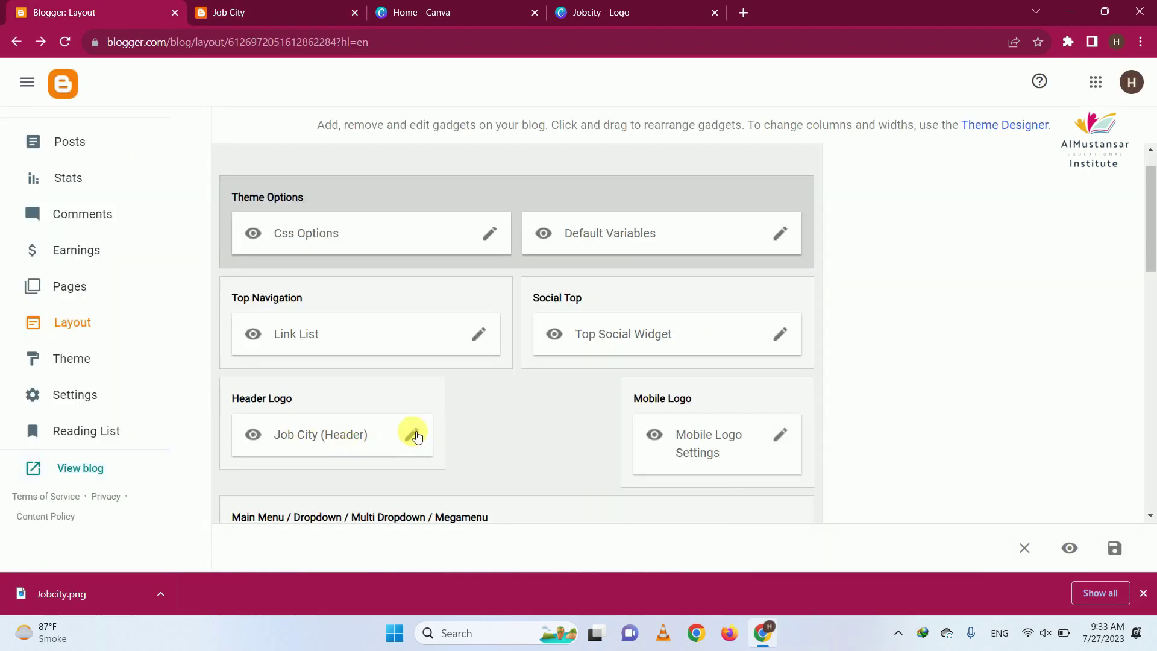
left_click(416, 439)
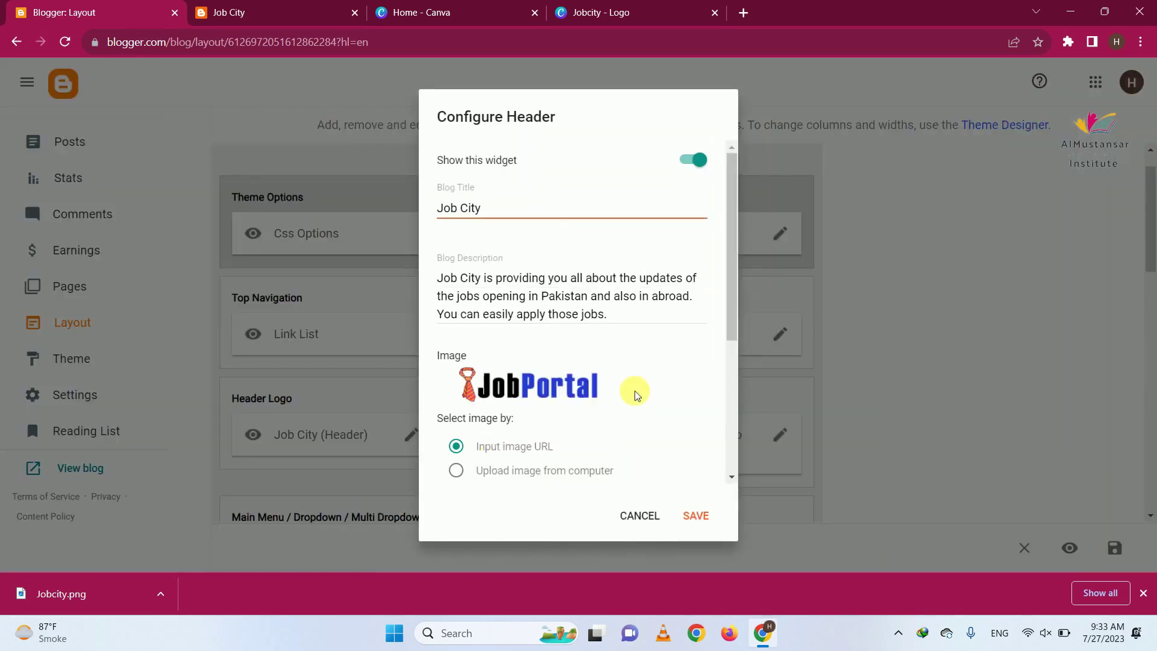
scroll(564, 251, "down", 2)
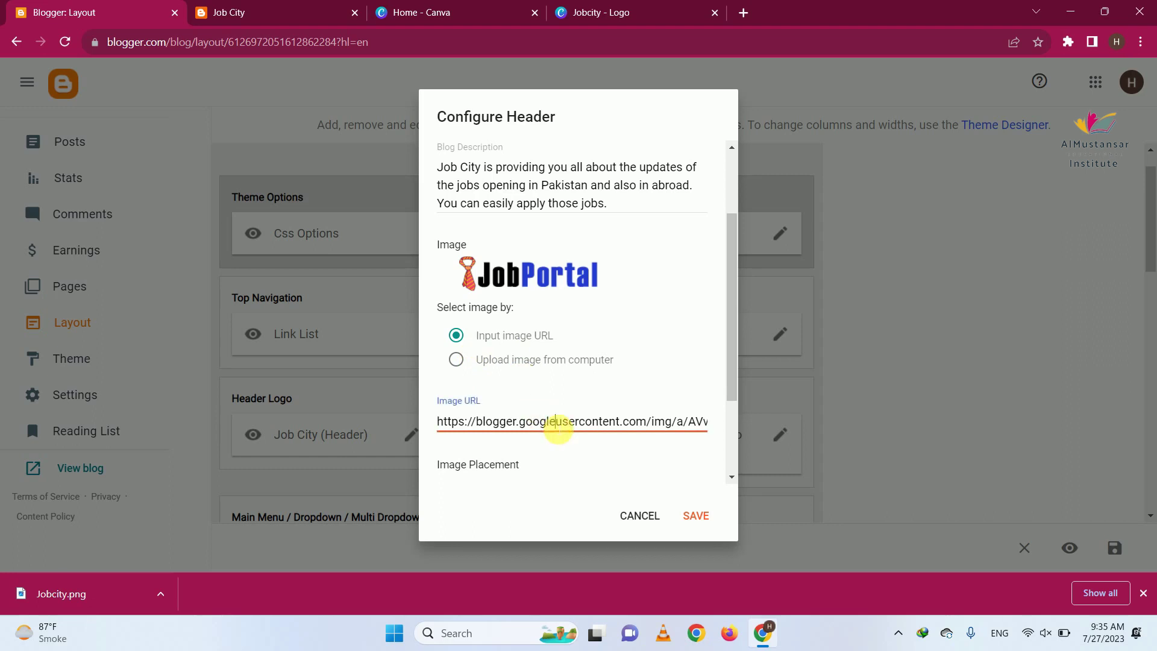
left_click(488, 365)
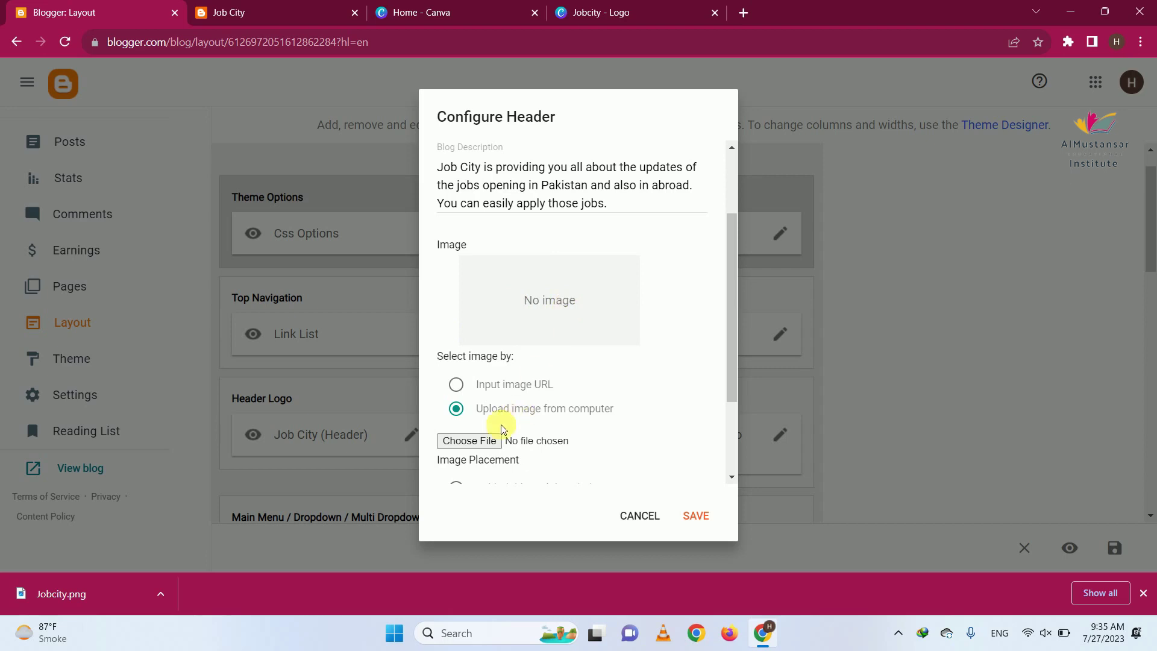
Upload Jobcity.png from the Downloads folder as the header image.
left_click(482, 443)
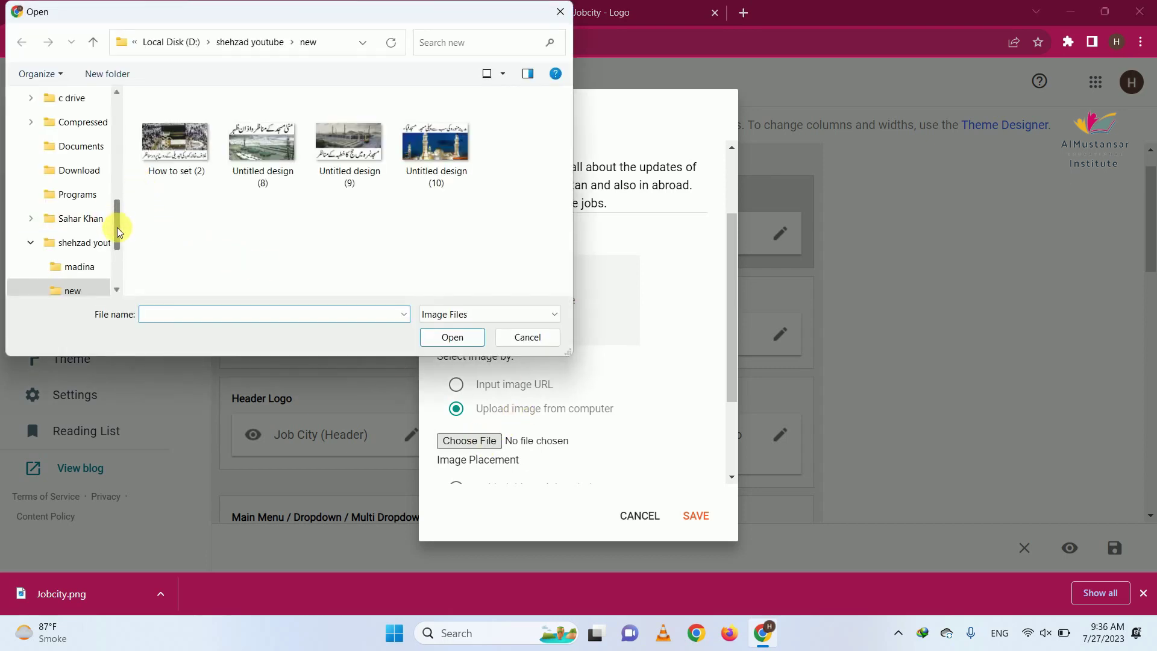
left_click_drag(119, 231, 133, 122)
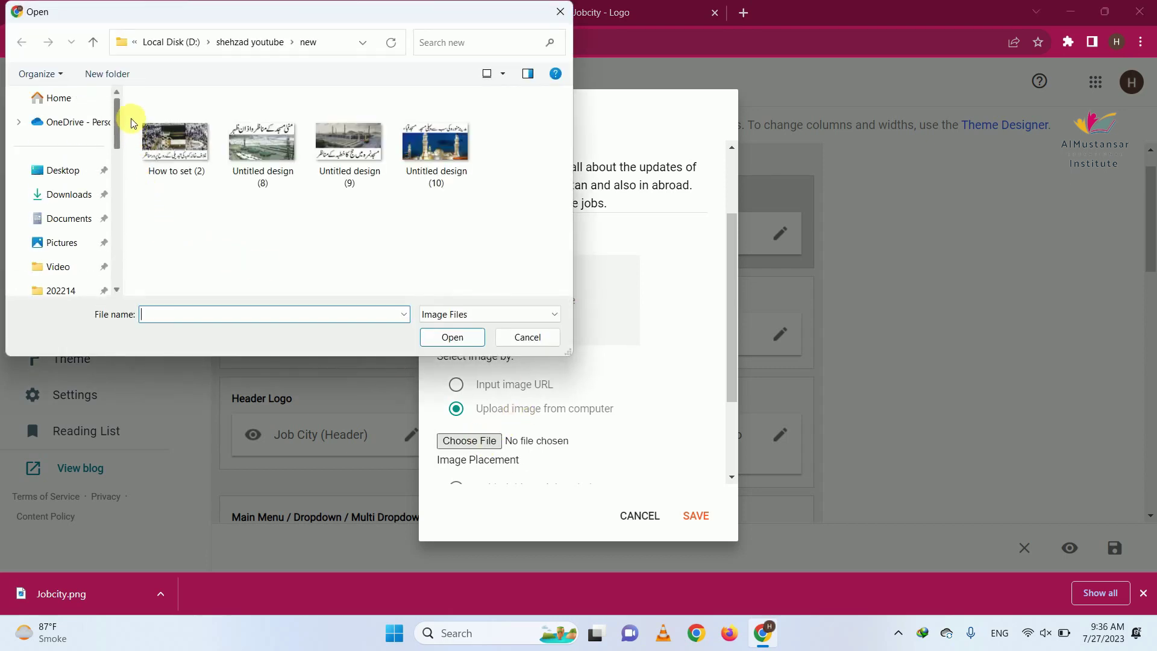
left_click(75, 193)
left_click(169, 153)
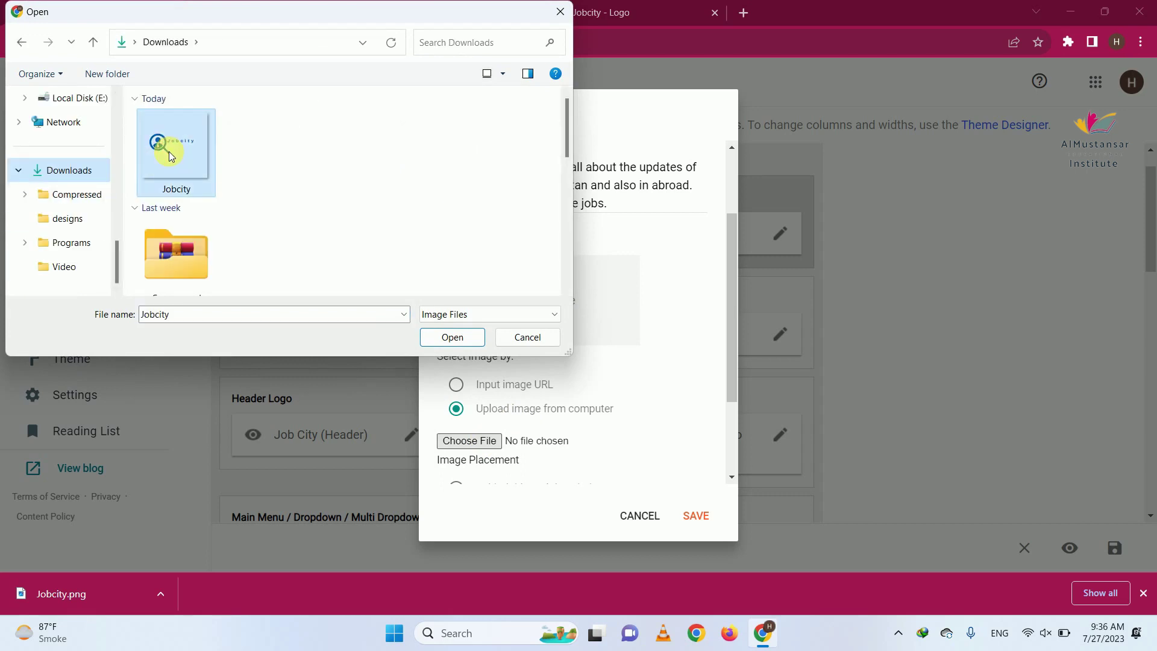
left_click(450, 337)
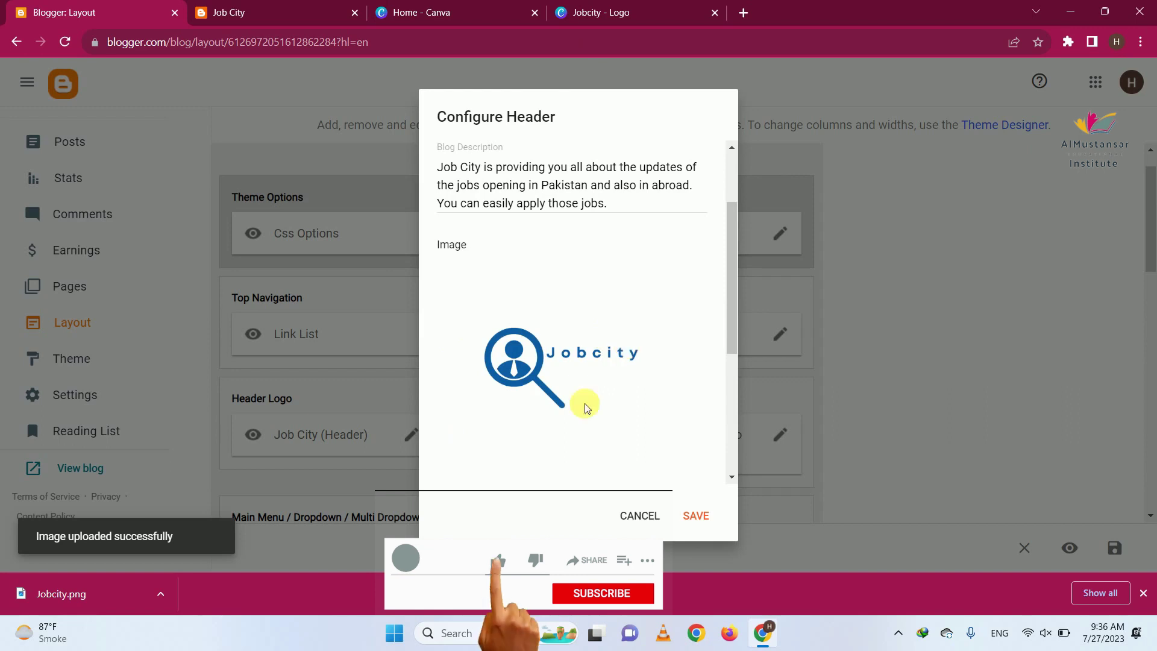
Turn on Shrink to fit for the header image and review the header's blog title, description and image placement settings.
scroll(571, 416, "down", 2)
scroll(572, 416, "down", 3)
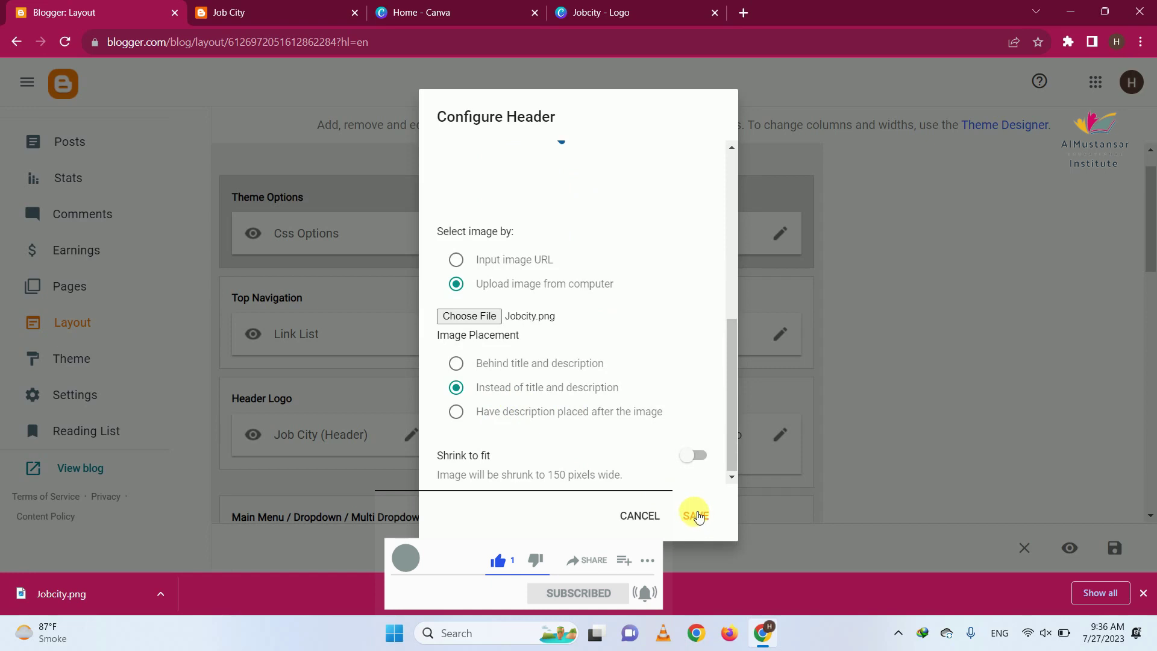
left_click(693, 454)
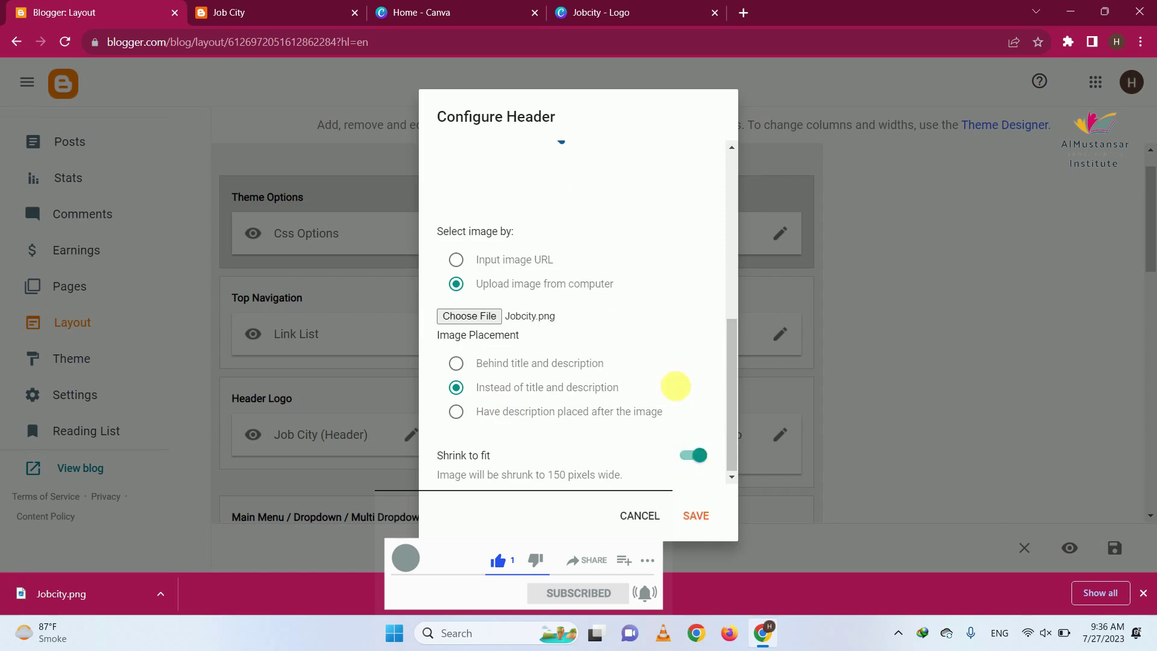
scroll(675, 386, "up", 5)
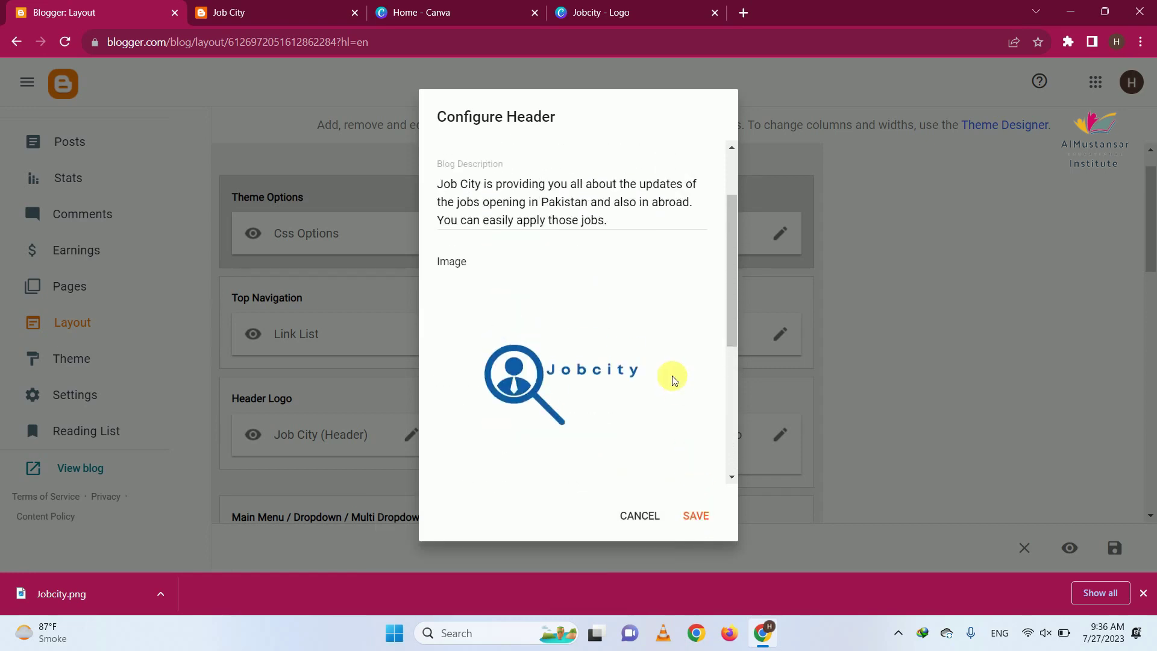
scroll(672, 389, "down", 5)
scroll(581, 195, "up", 3)
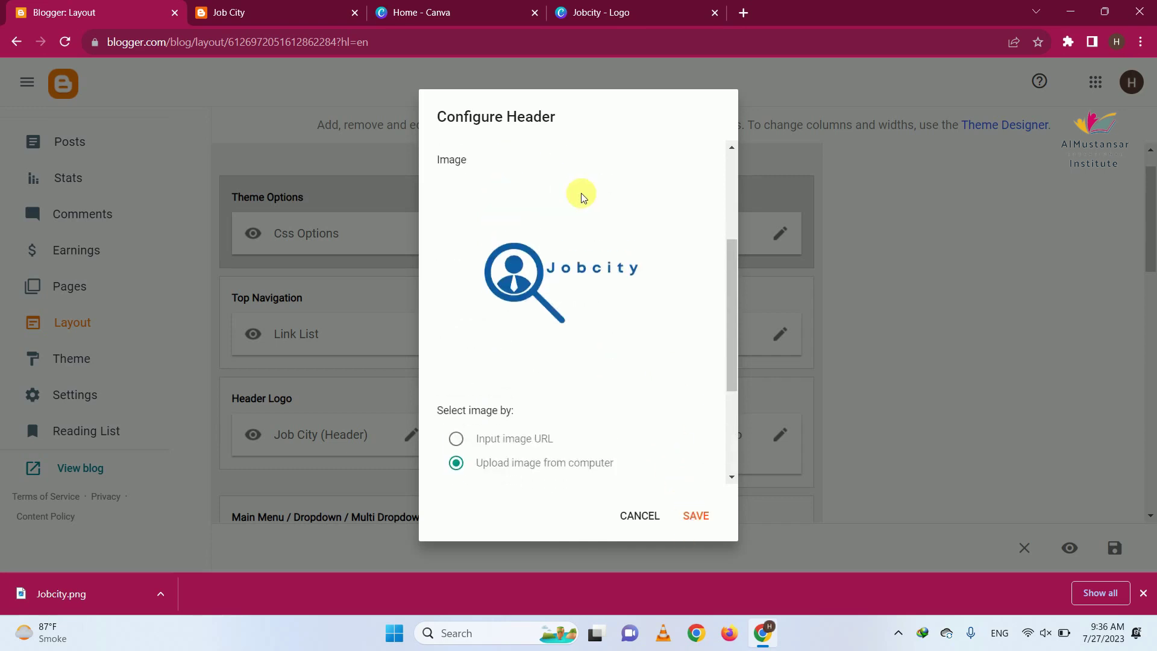
scroll(582, 196, "up", 3)
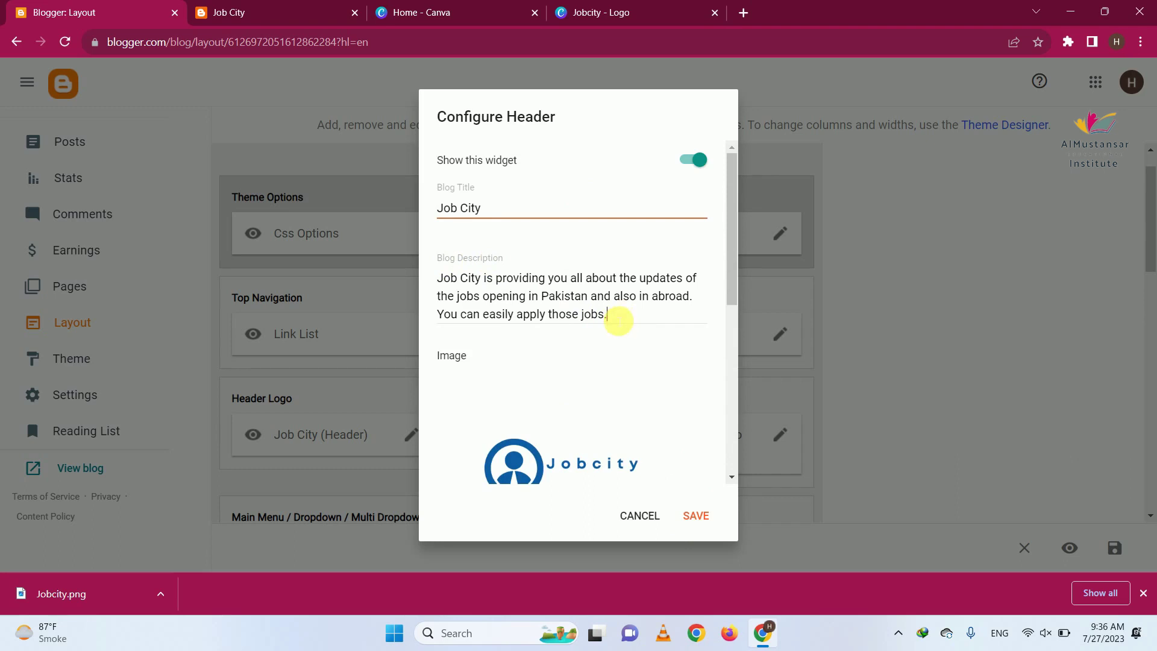
left_click(618, 320)
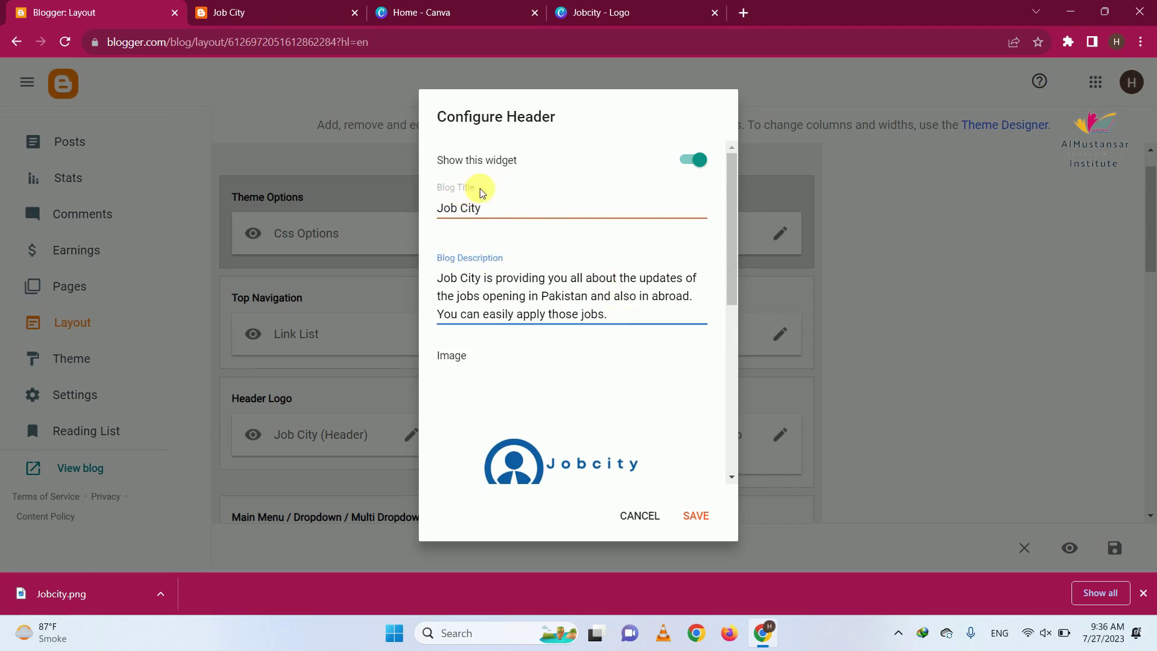
scroll(654, 361, "down", 5)
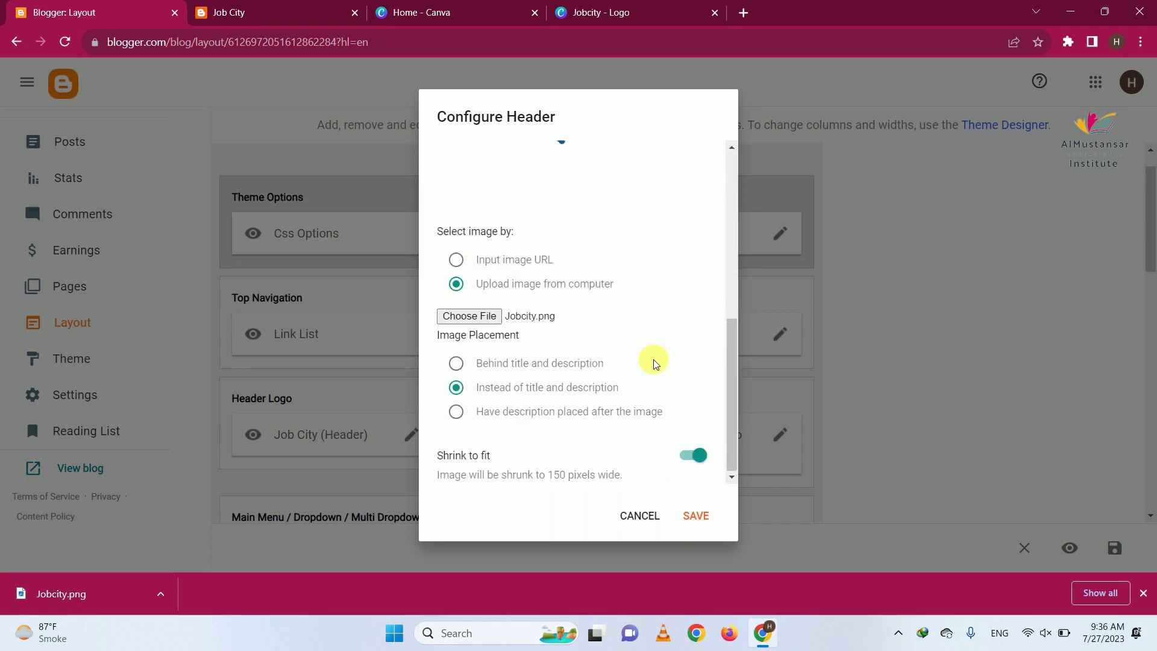
Save the header widget and reload the live Job City blog to examine its header logo.
left_click(696, 517)
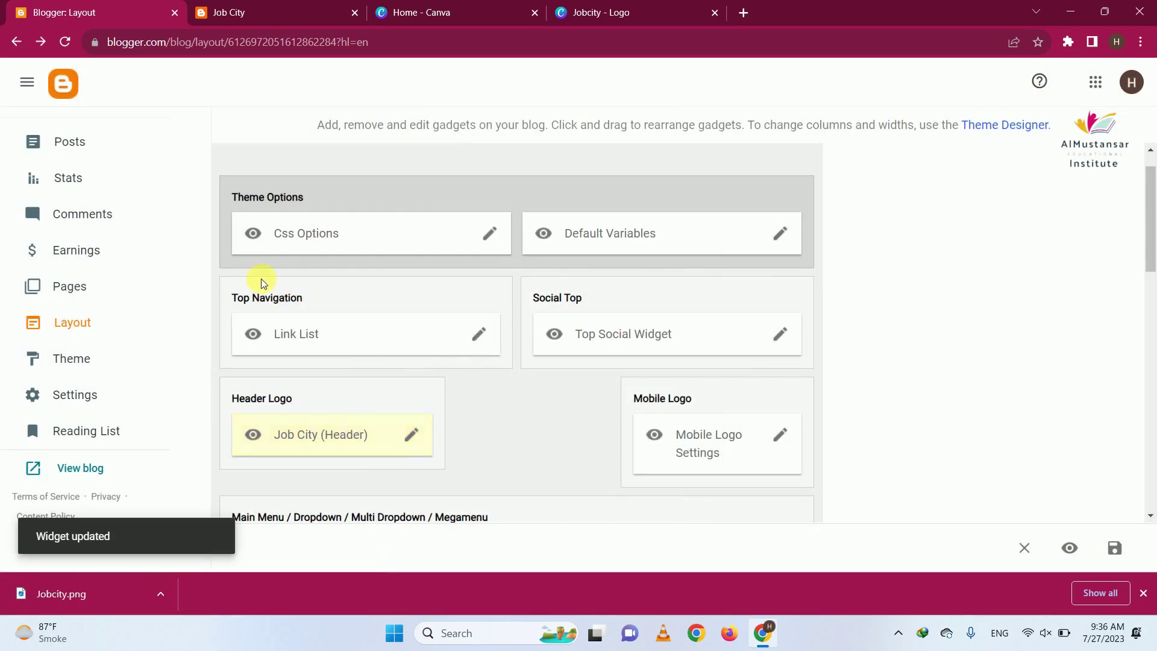
left_click(279, 6)
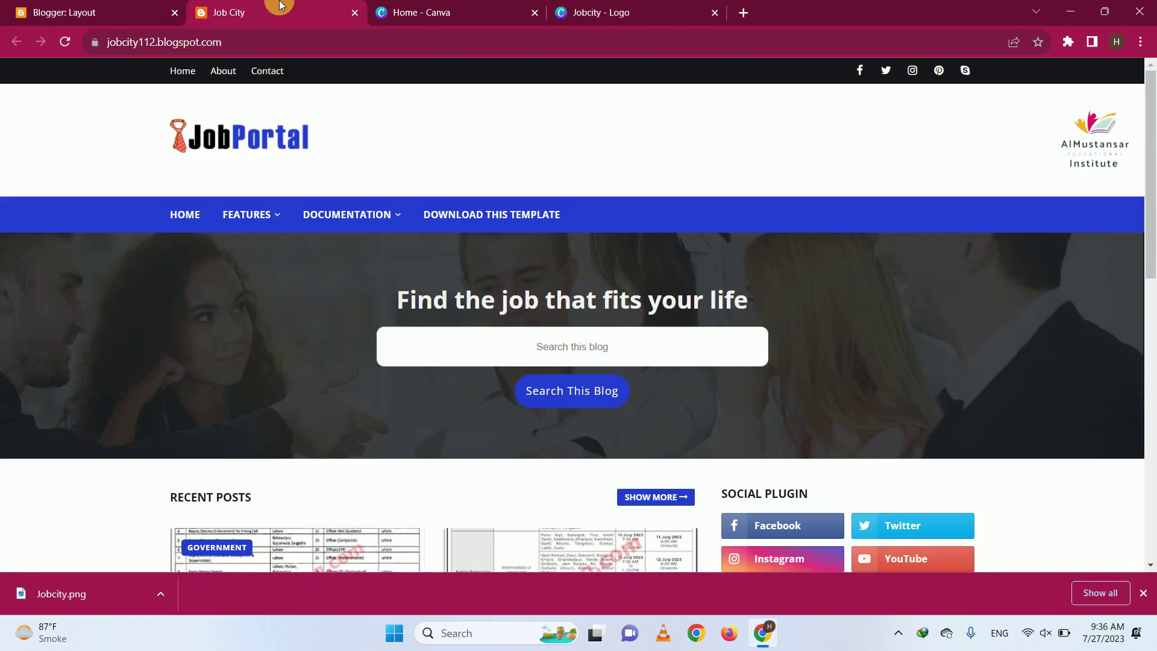
left_click(62, 43)
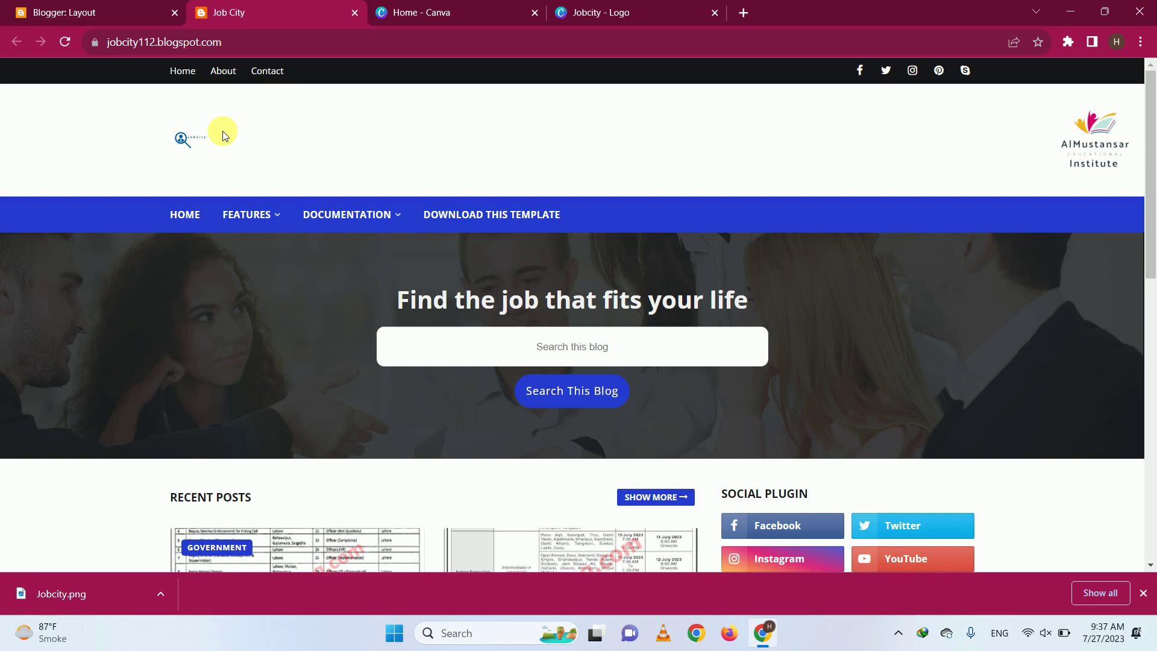
Enlarge the magnifying glass icon and shift the Jobcity text down and to the right in the Canva logo, and return to Blogger's Layout page.
left_click(589, 12)
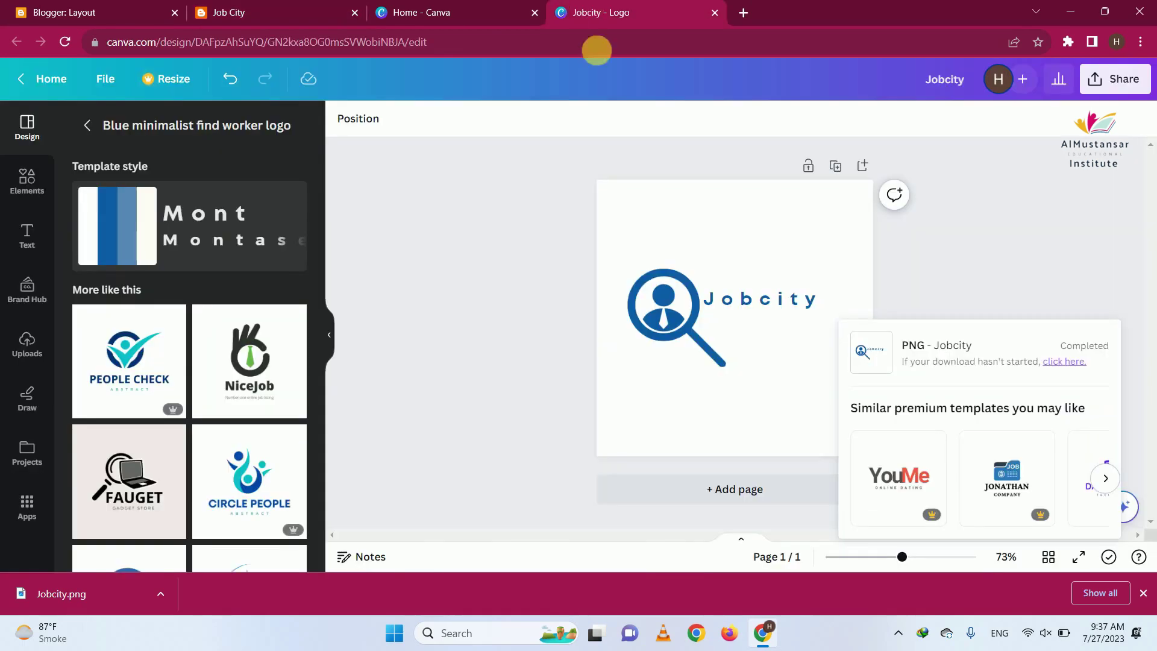
left_click(724, 370)
left_click_drag(727, 367, 790, 426)
left_click_drag(755, 297, 854, 345)
left_click(752, 297)
left_click(100, 12)
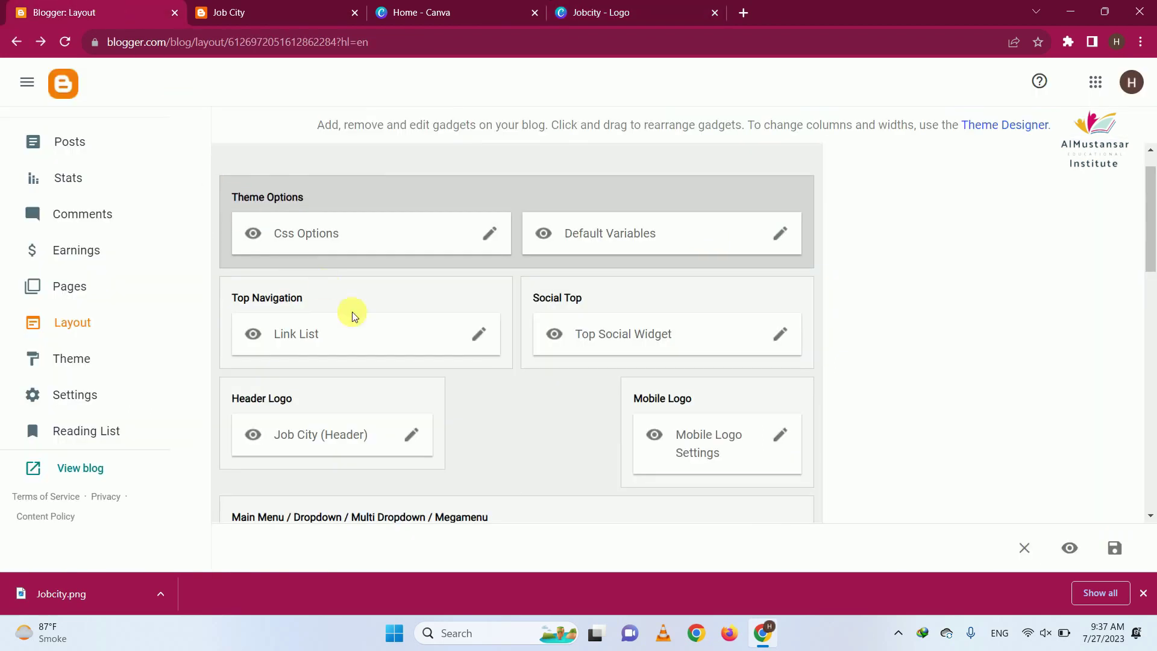